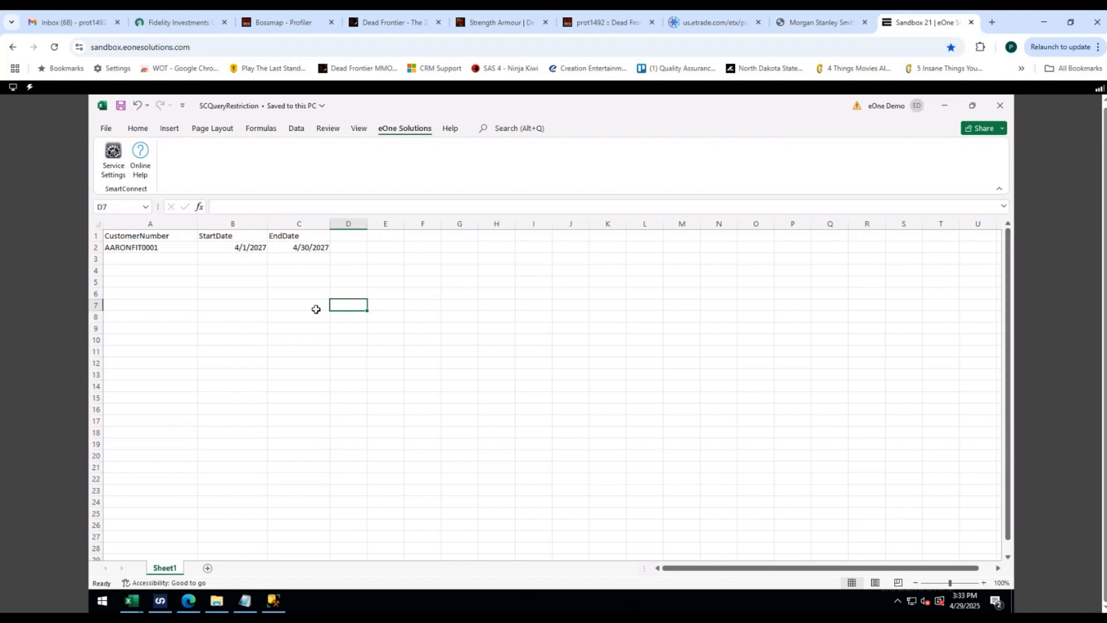
# Examine the CustomerNumber, StartDate and EndDate headers and their restriction values in the SCQueryRestriction workbook
pyautogui.moveTo(135, 237); pyautogui.dragTo(298, 246)
pyautogui.click(294, 271)
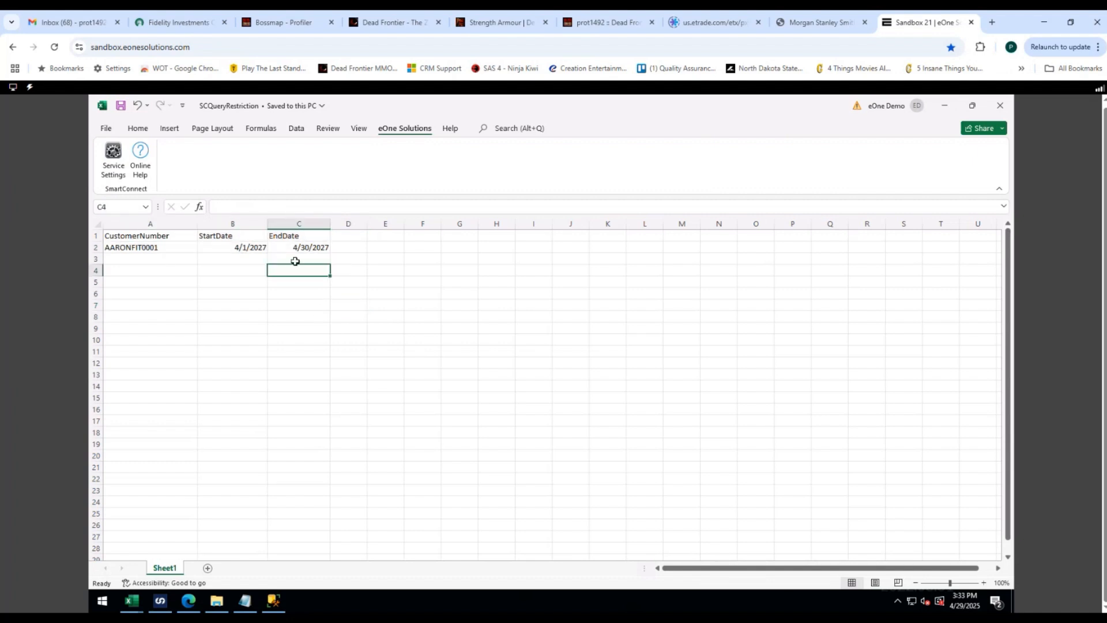
pyautogui.moveTo(135, 237); pyautogui.dragTo(293, 246)
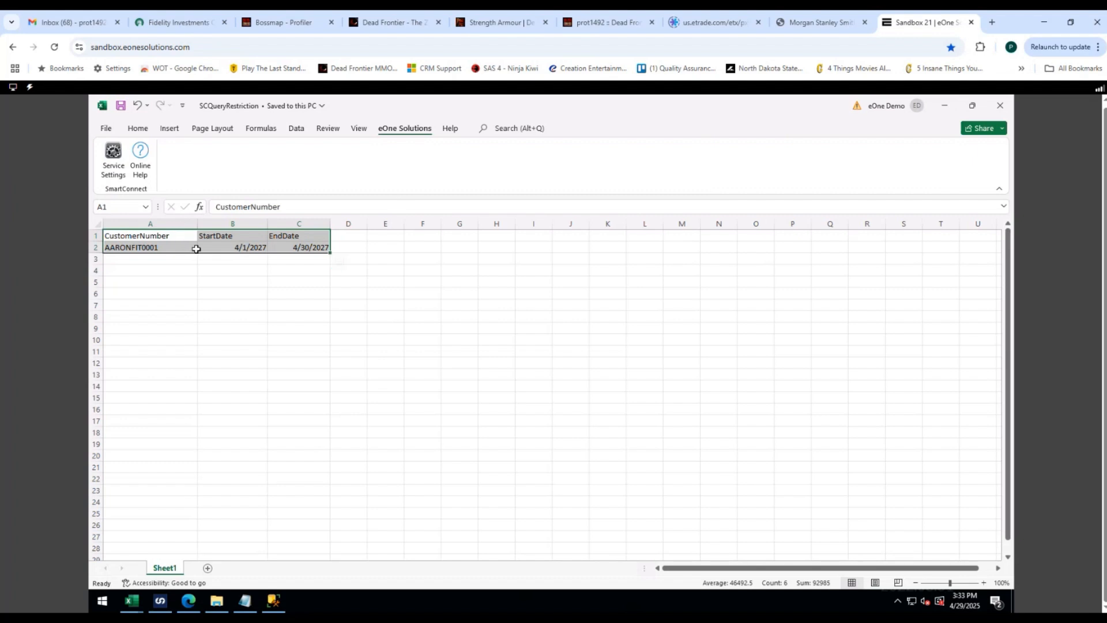
pyautogui.click(272, 270)
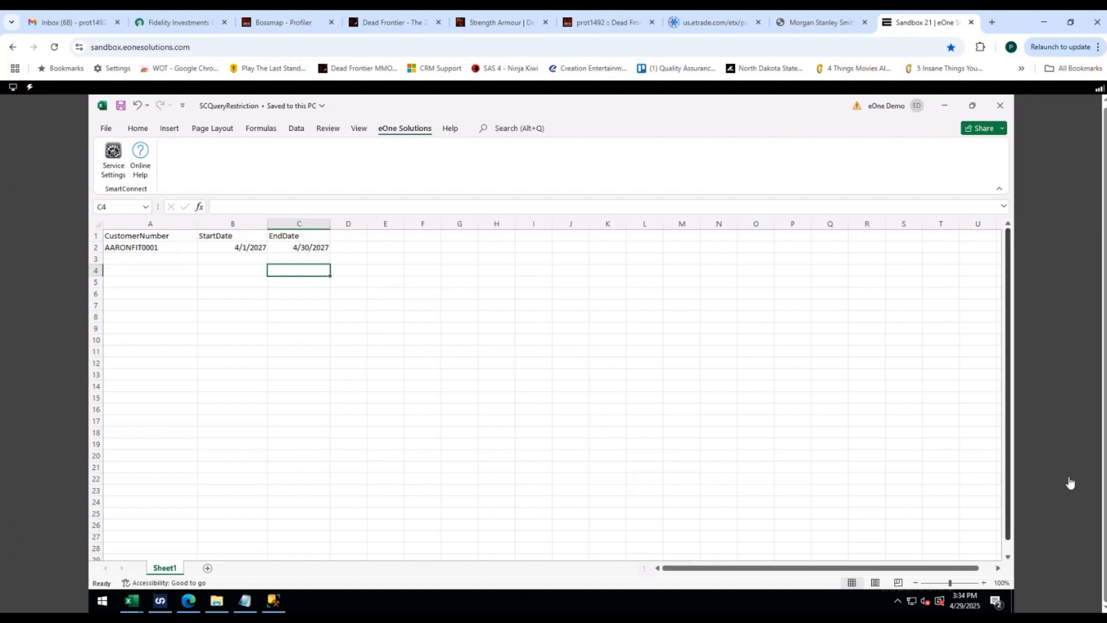
# Minimize both SCQueryRestriction workbooks, then close the original one while keeping the copy open
pyautogui.click(945, 109)
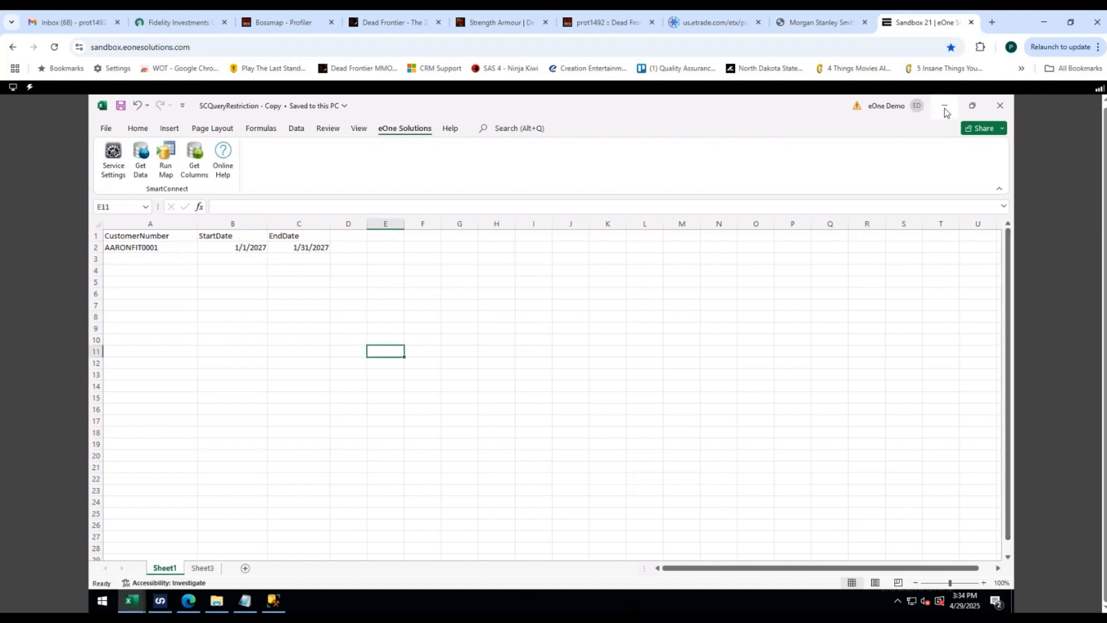
pyautogui.click(946, 112)
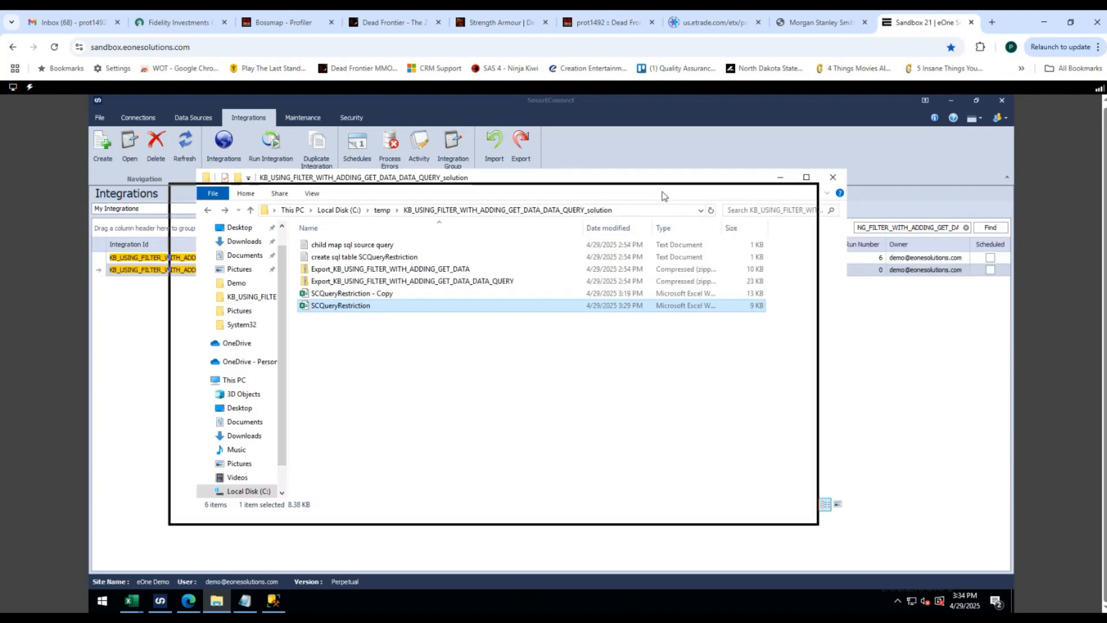
pyautogui.moveTo(663, 196); pyautogui.dragTo(662, 196)
pyautogui.click(134, 603)
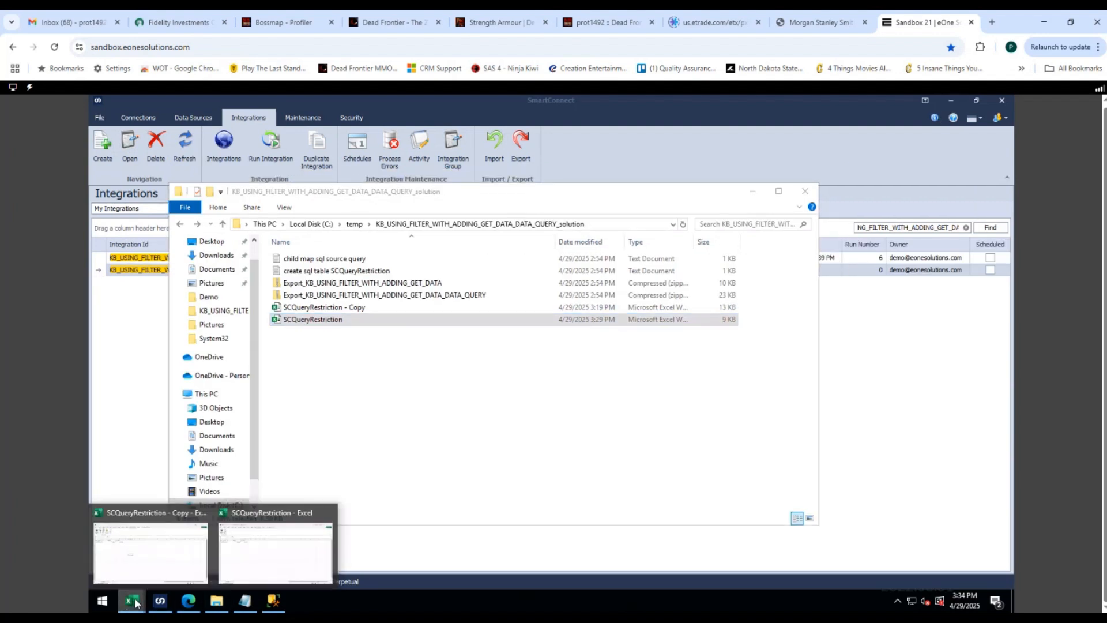
pyautogui.click(263, 545)
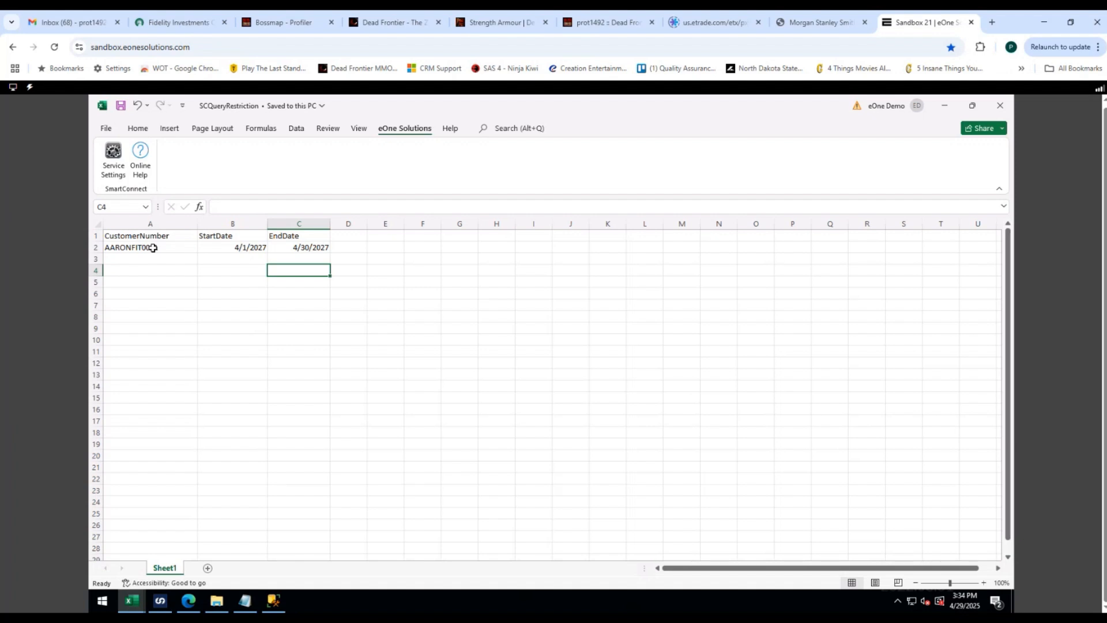
pyautogui.click(944, 109)
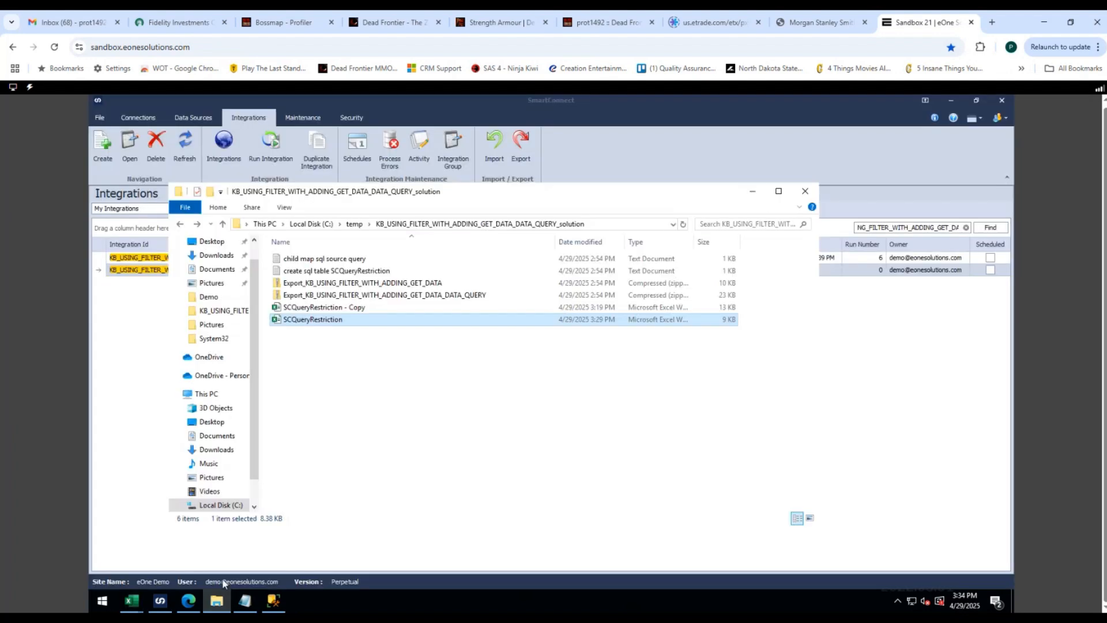
pyautogui.click(132, 600)
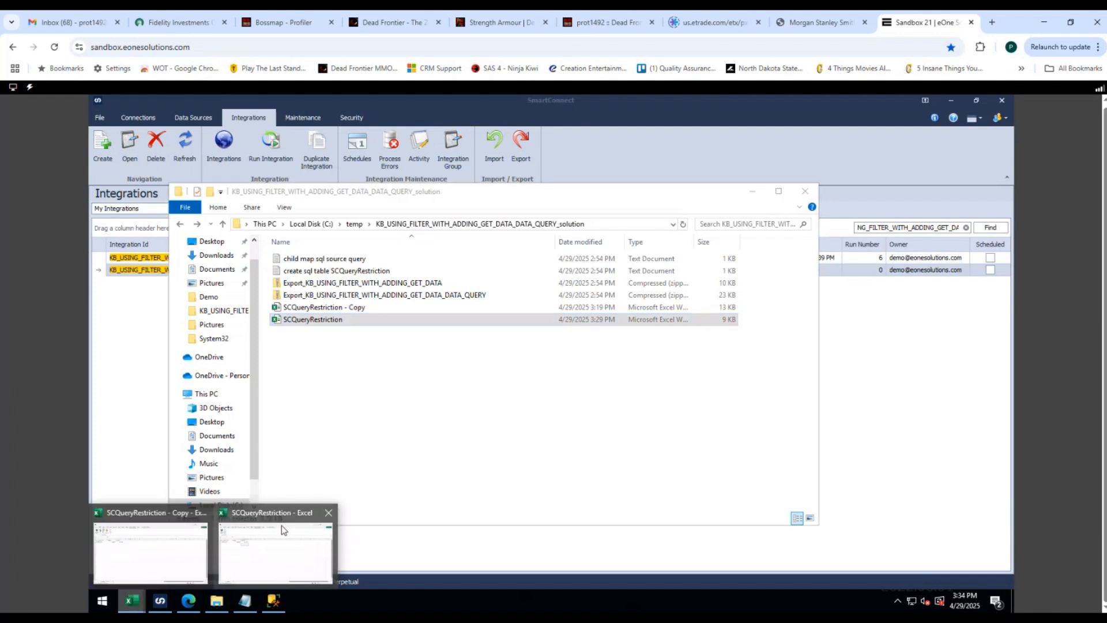
pyautogui.click(328, 512)
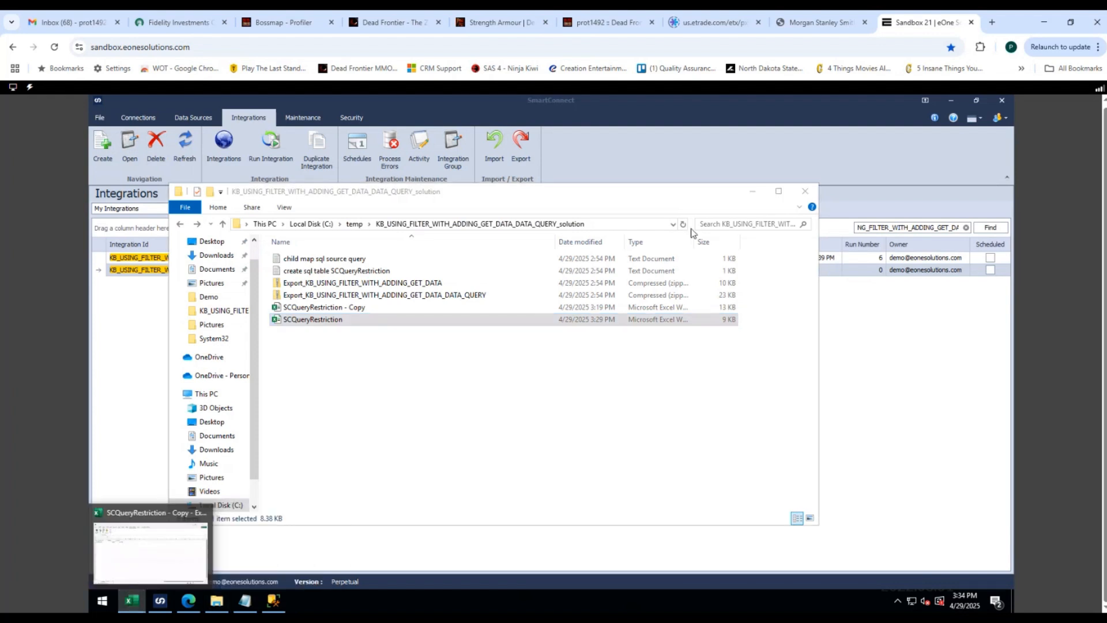
# Switch to SmartConnect and preview the Excel data source KB_USING_FILTER_WITH_ADDING_GET_DATA with its columns widened, then close its setup
pyautogui.click(699, 160)
pyautogui.click(193, 117)
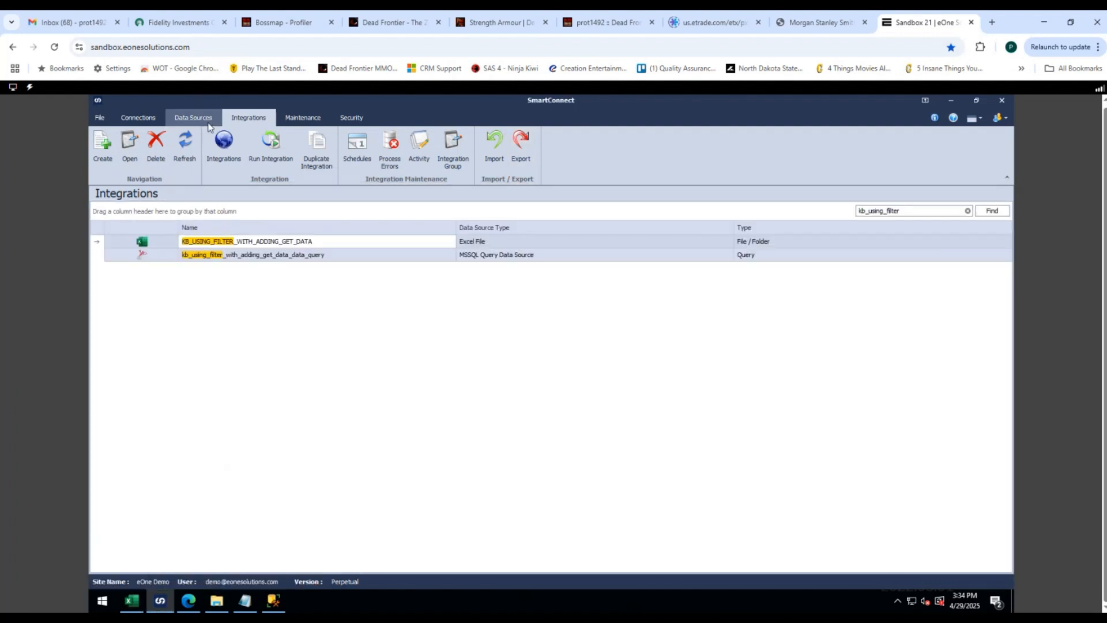
pyautogui.doubleClick(274, 242)
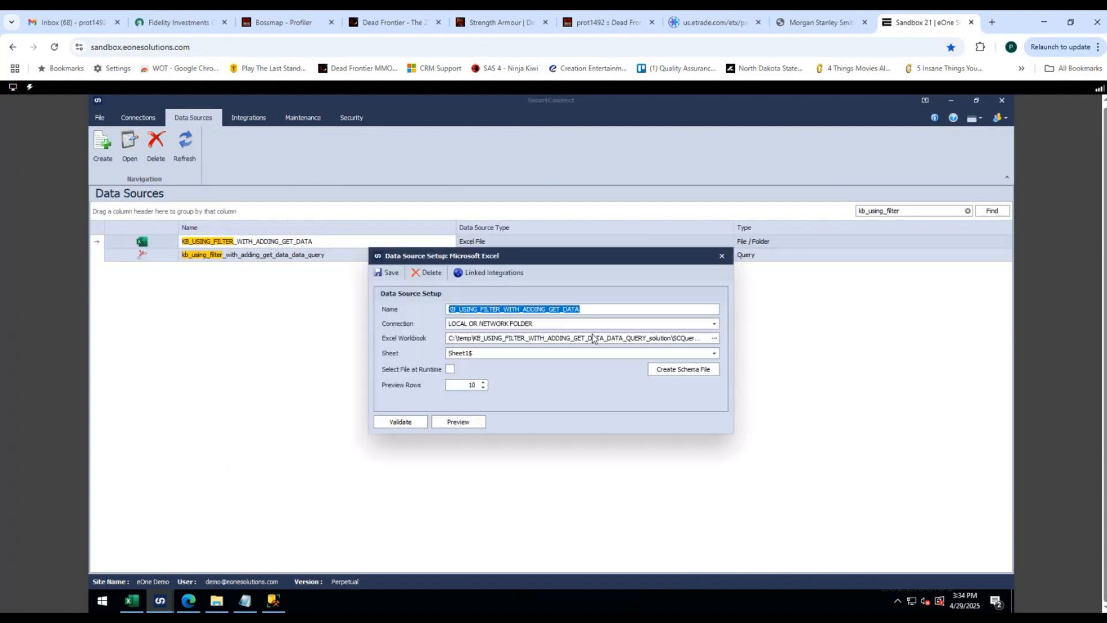
pyautogui.click(458, 421)
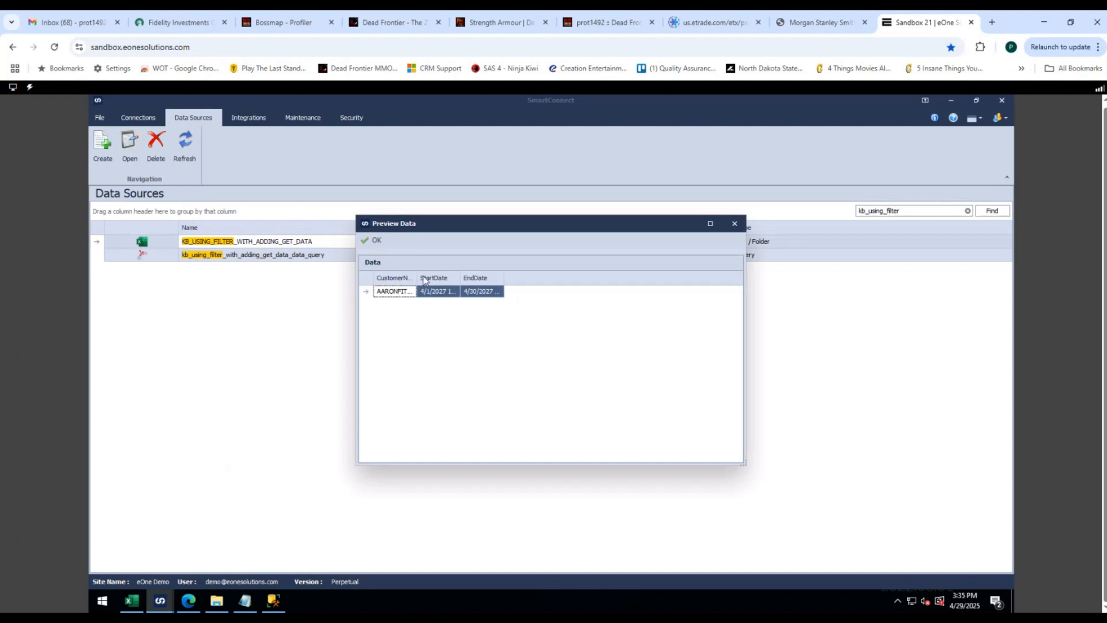
pyautogui.moveTo(416, 279); pyautogui.dragTo(615, 279)
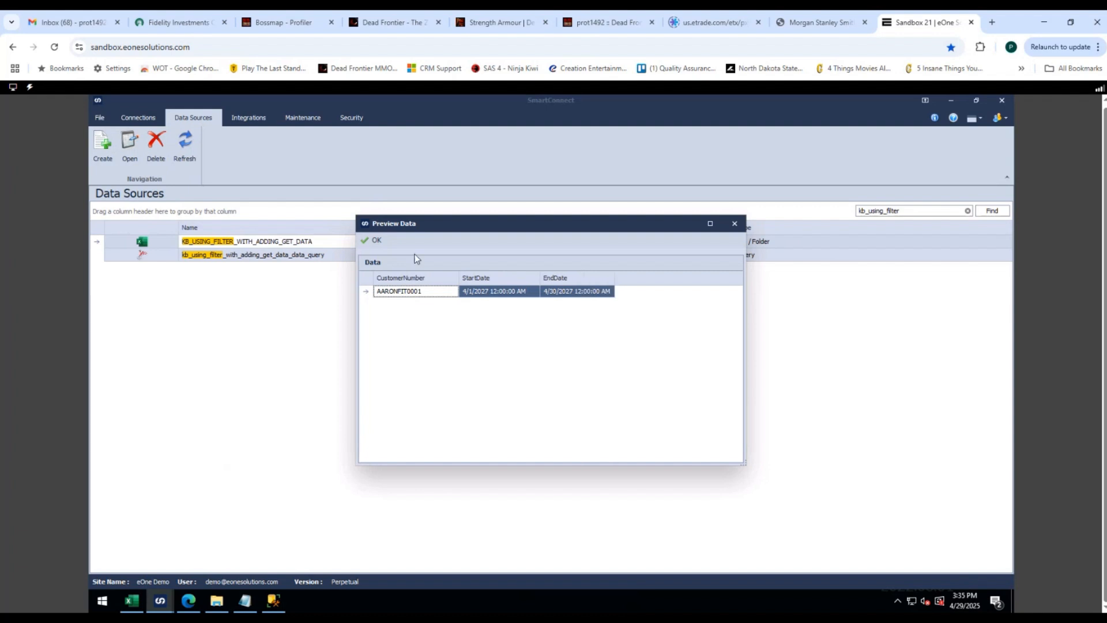
pyautogui.click(376, 241)
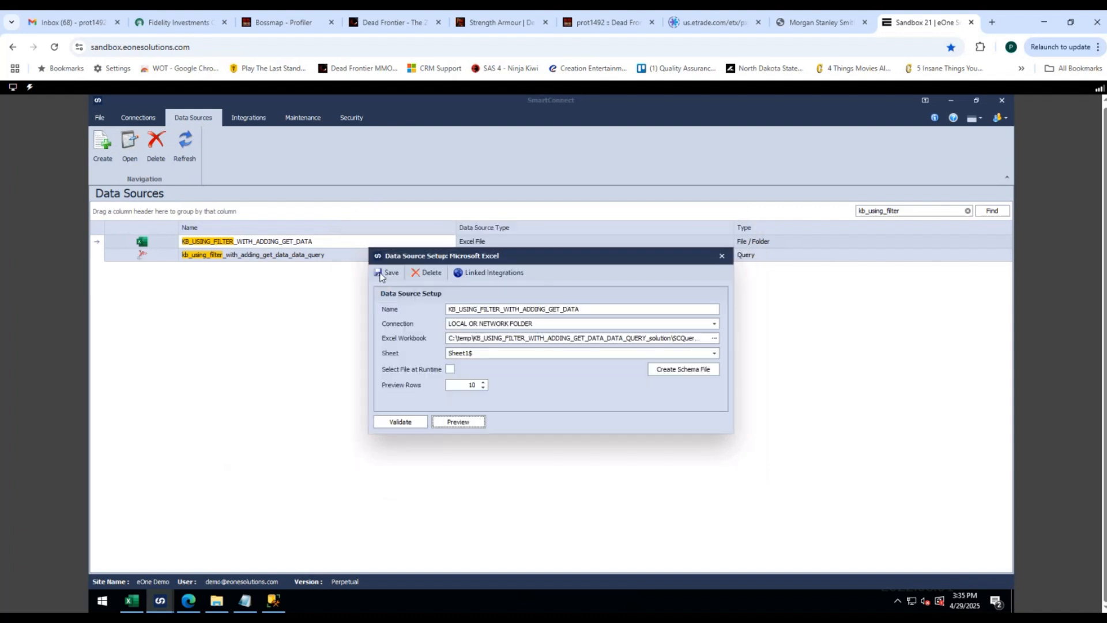
pyautogui.press('Escape')
# Open the parent integration KB_USING_FILTER_WITH_ADDING_GET_DATA for review
pyautogui.click(244, 118)
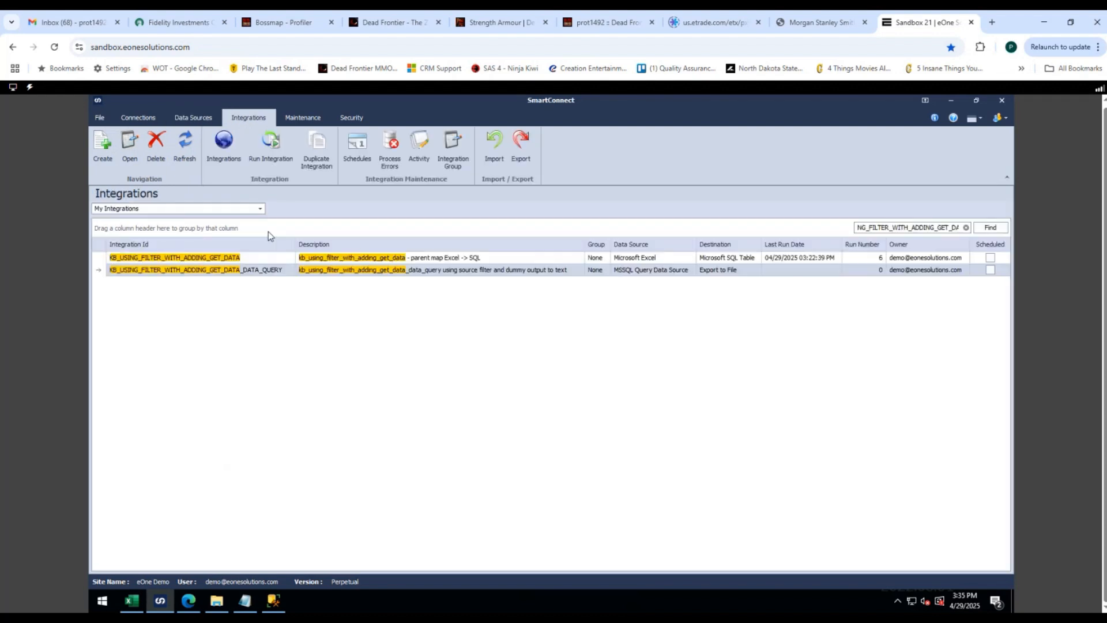
pyautogui.doubleClick(237, 259)
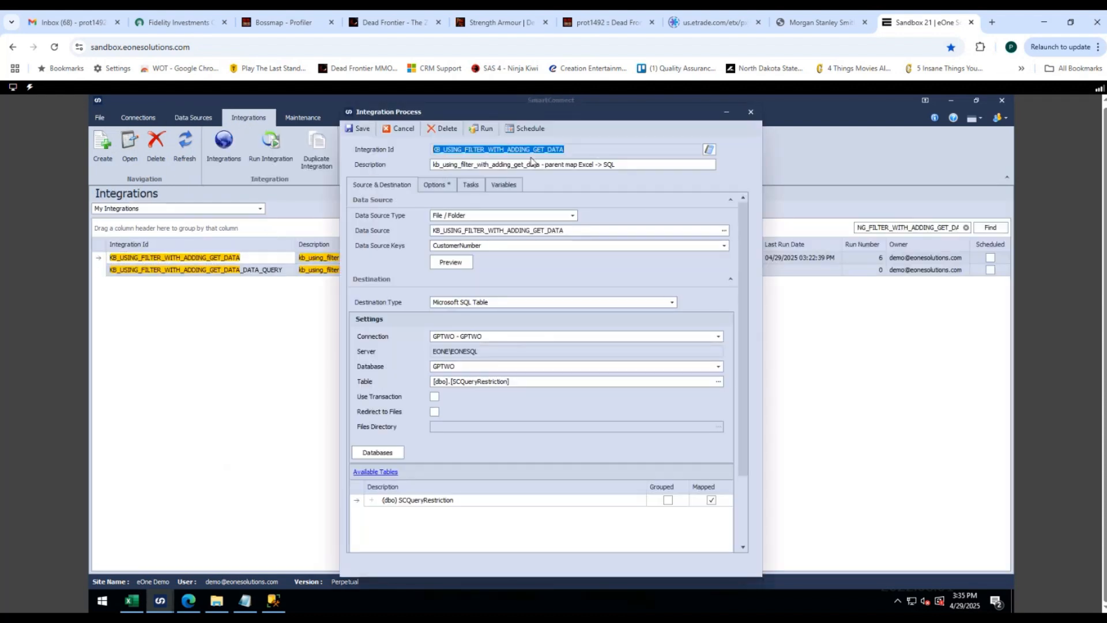
pyautogui.moveTo(587, 151); pyautogui.dragTo(391, 147)
pyautogui.click(616, 200)
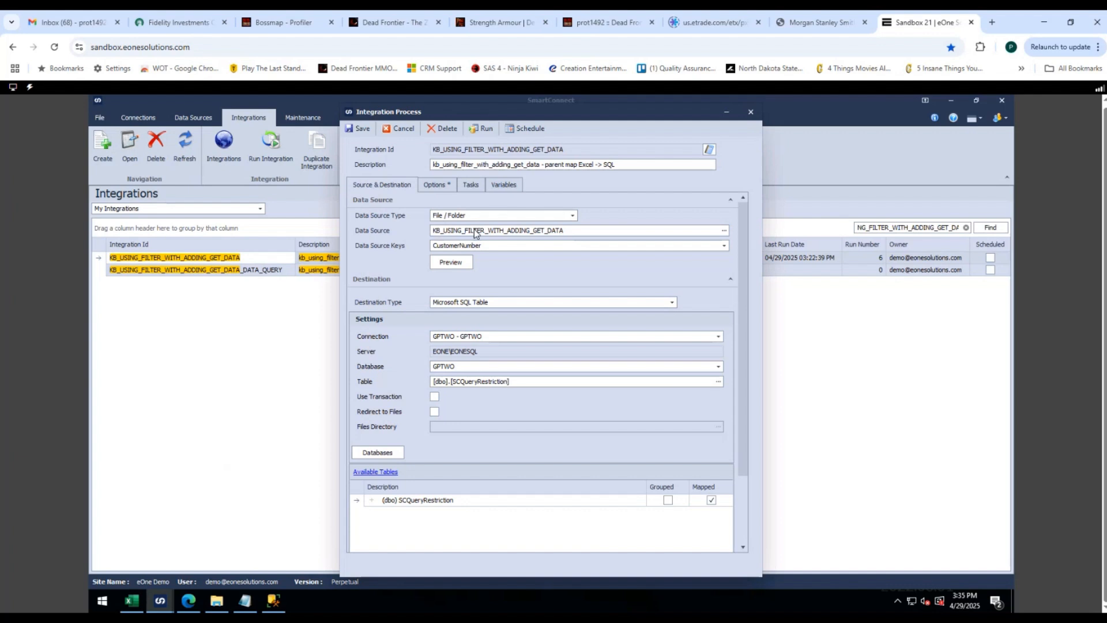
# Check the integration's available data source keys and preview its source data
pyautogui.click(458, 245)
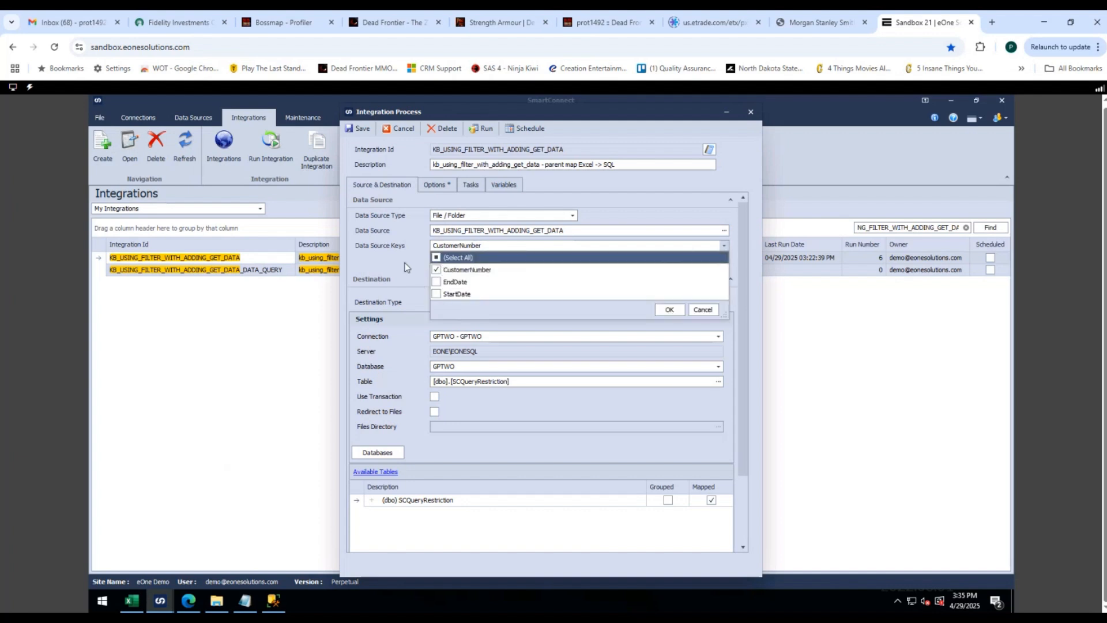
pyautogui.click(404, 262)
pyautogui.click(458, 264)
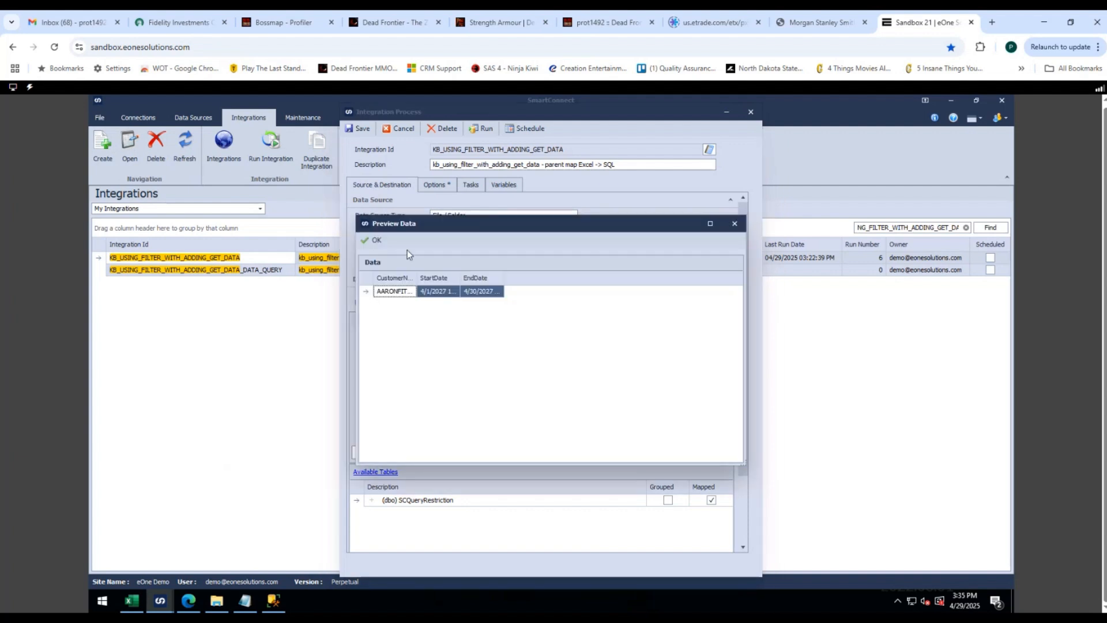
pyautogui.click(376, 241)
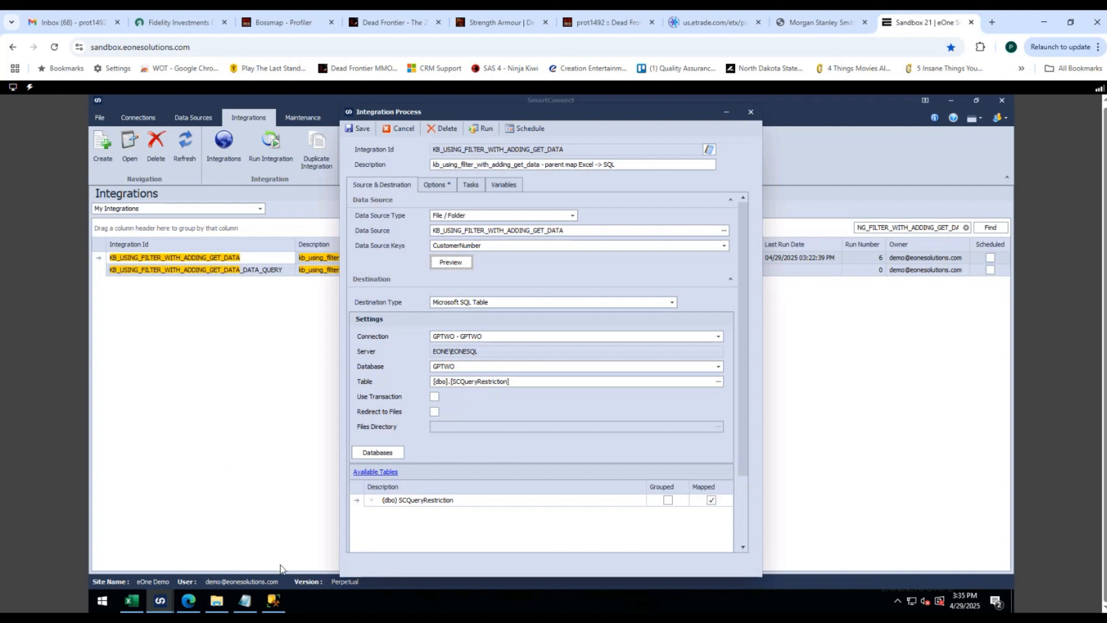
# Switch to SQL Server Management Studio and examine the columns and primary key in the SCQueryRestriction table's creation script
pyautogui.click(274, 600)
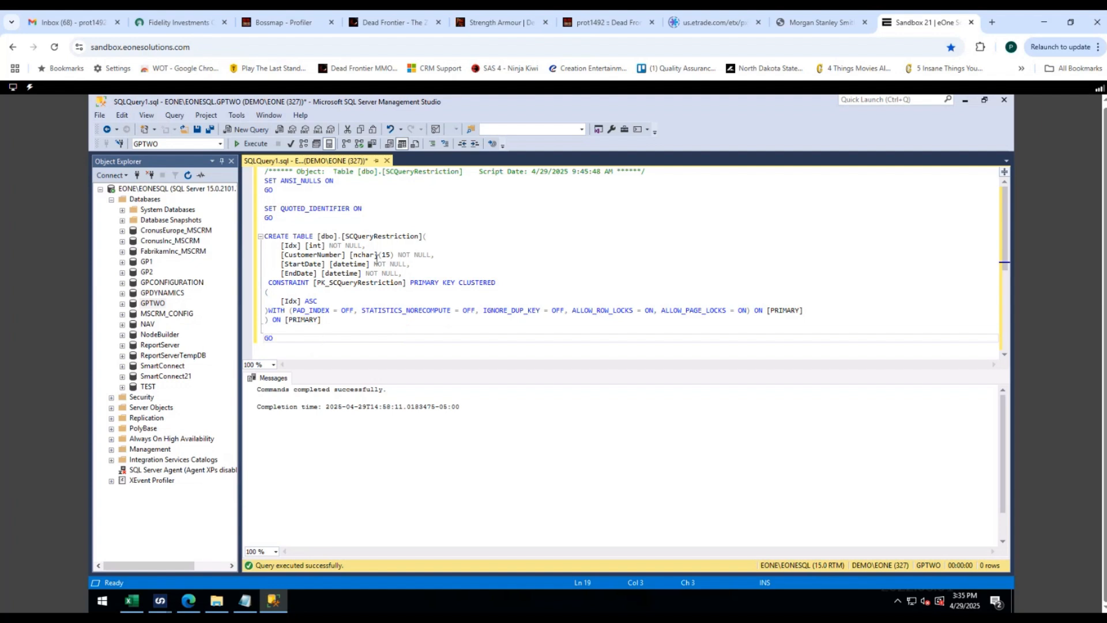
pyautogui.moveTo(273, 255); pyautogui.dragTo(299, 290)
pyautogui.click(398, 237)
pyautogui.click(281, 254)
pyautogui.click(350, 252)
pyautogui.click(286, 334)
pyautogui.moveTo(367, 246); pyautogui.dragTo(281, 247)
pyautogui.moveTo(346, 320); pyautogui.dragTo(260, 310)
pyautogui.click(355, 292)
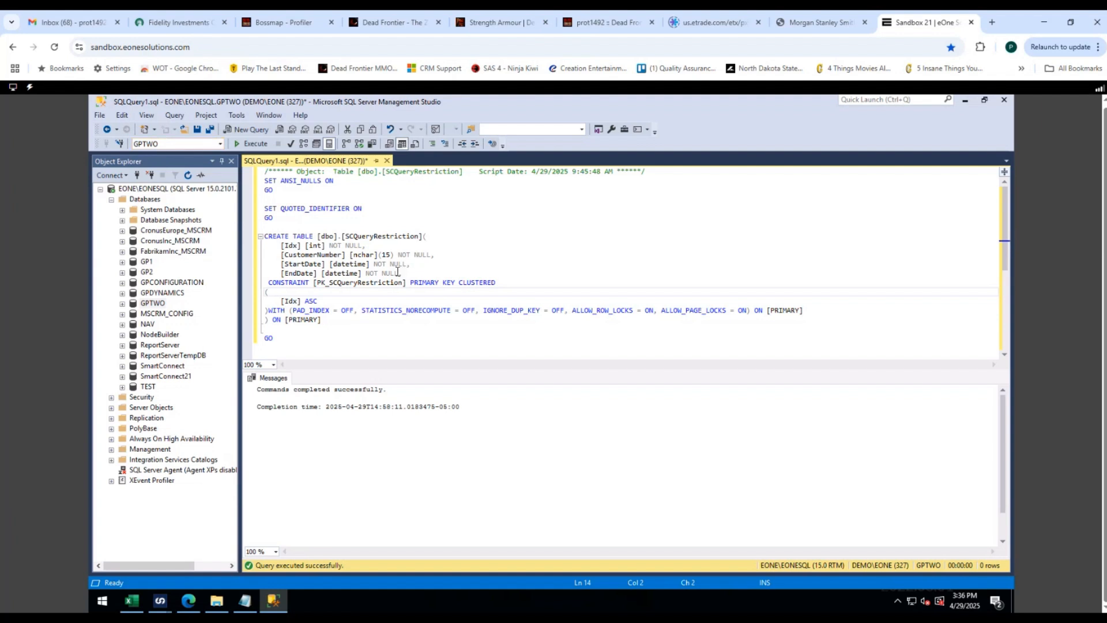
pyautogui.click(964, 100)
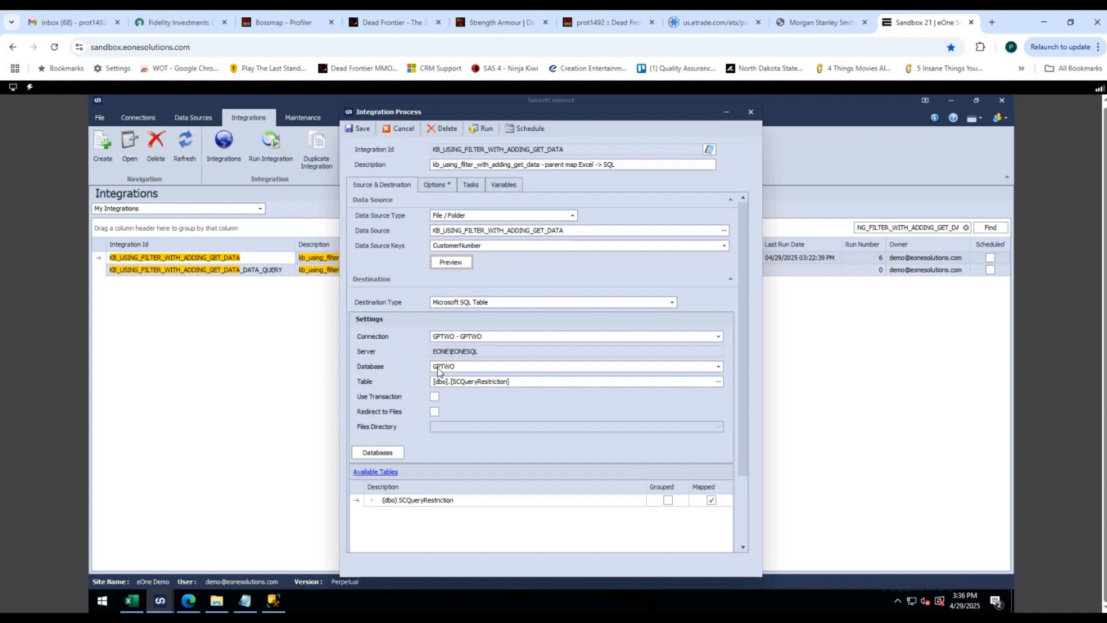
# Review how the source columns map to the SCQueryRestriction destination table, then close the mapping
pyautogui.click(432, 500)
pyautogui.doubleClick(433, 500)
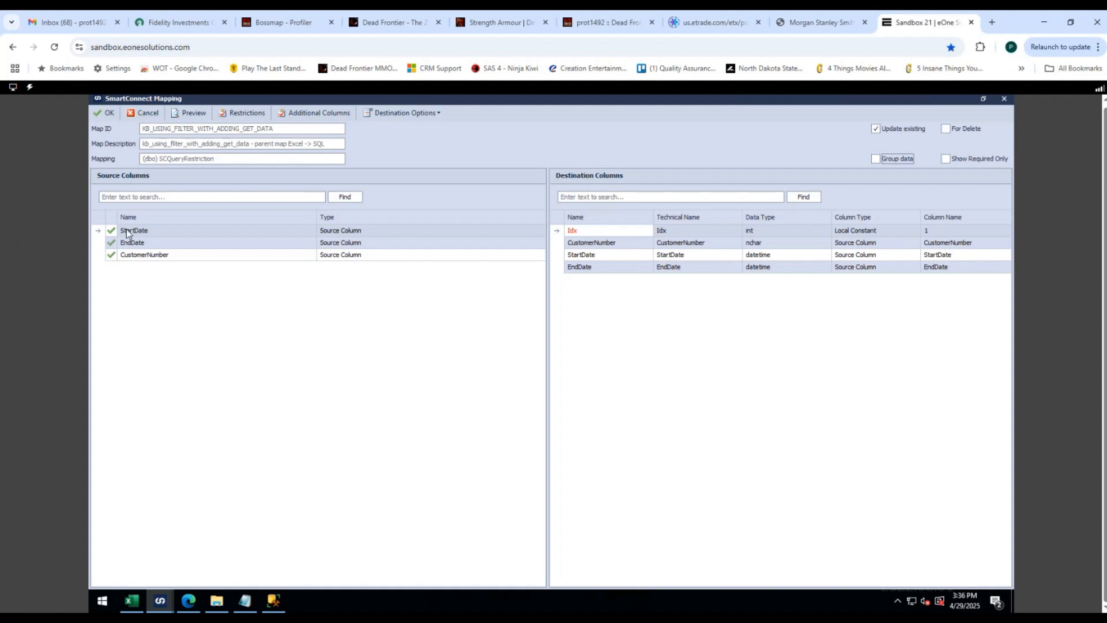
pyautogui.click(101, 113)
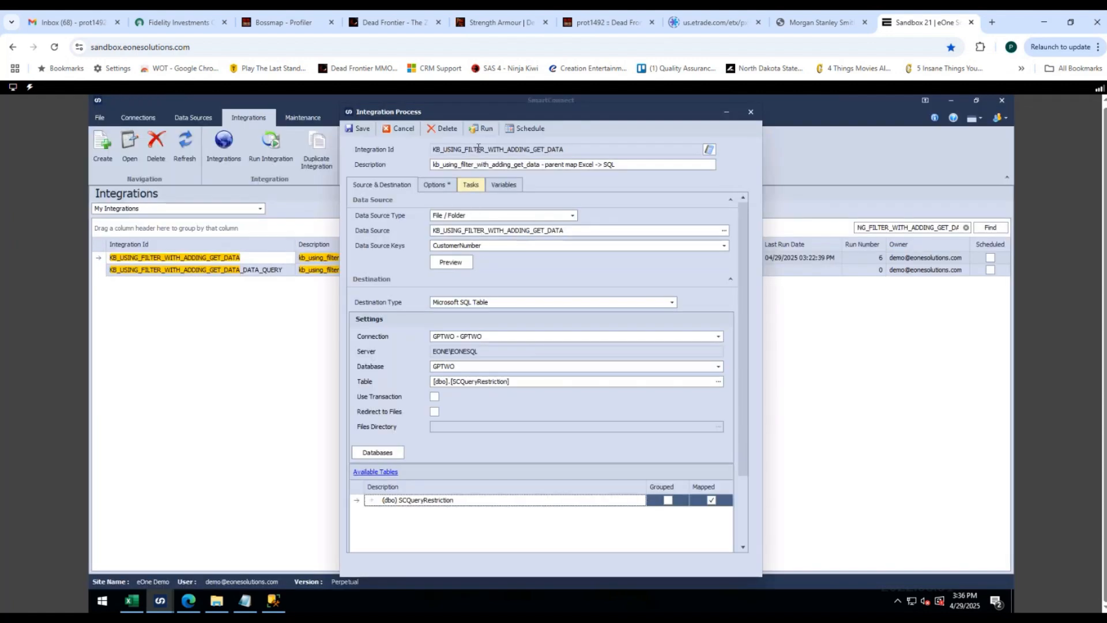
# Run the KB_USING_FILTER_WITH_ADDING_GET_DATA integration from its open setup and dismiss the progress report
pyautogui.click(486, 129)
pyautogui.click(524, 362)
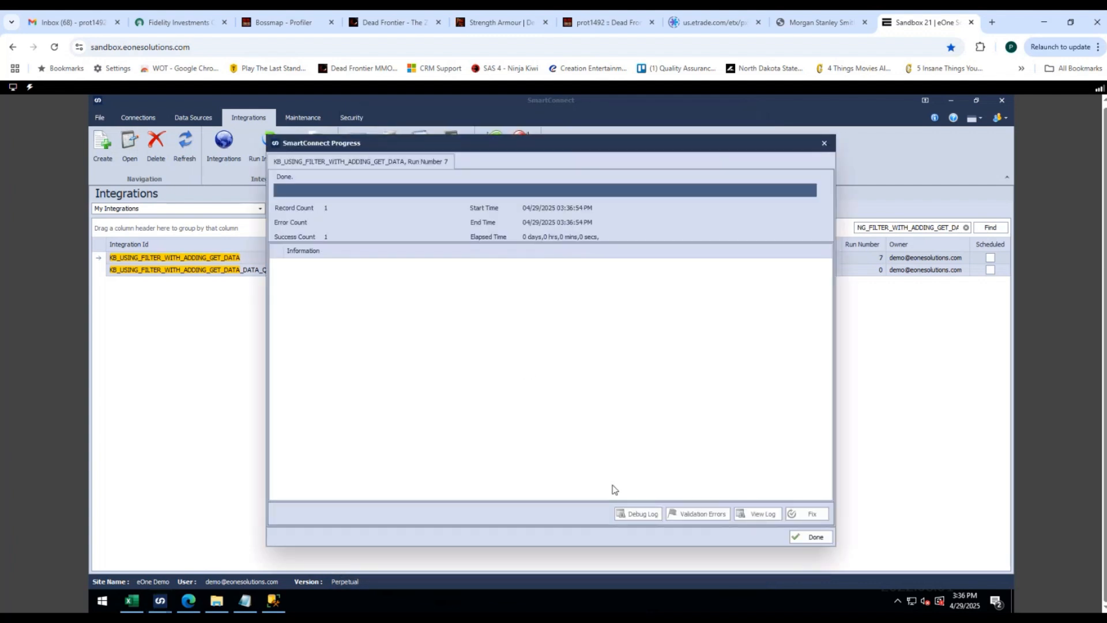
pyautogui.click(809, 538)
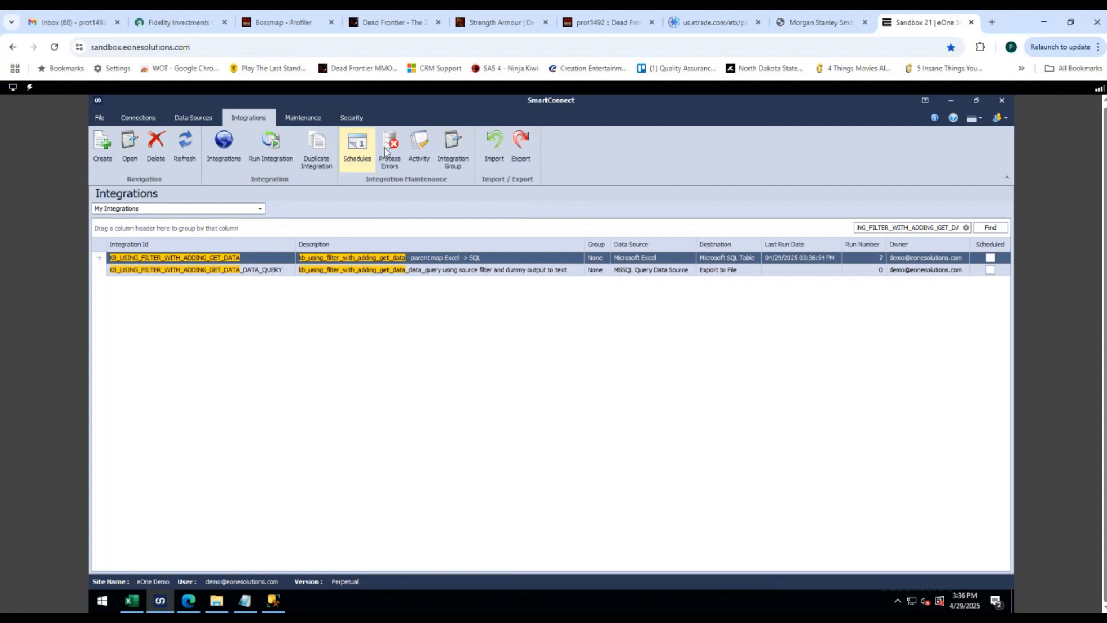
# Run the parent integration again directly from the integrations list and dismiss the progress report
pyautogui.click(269, 145)
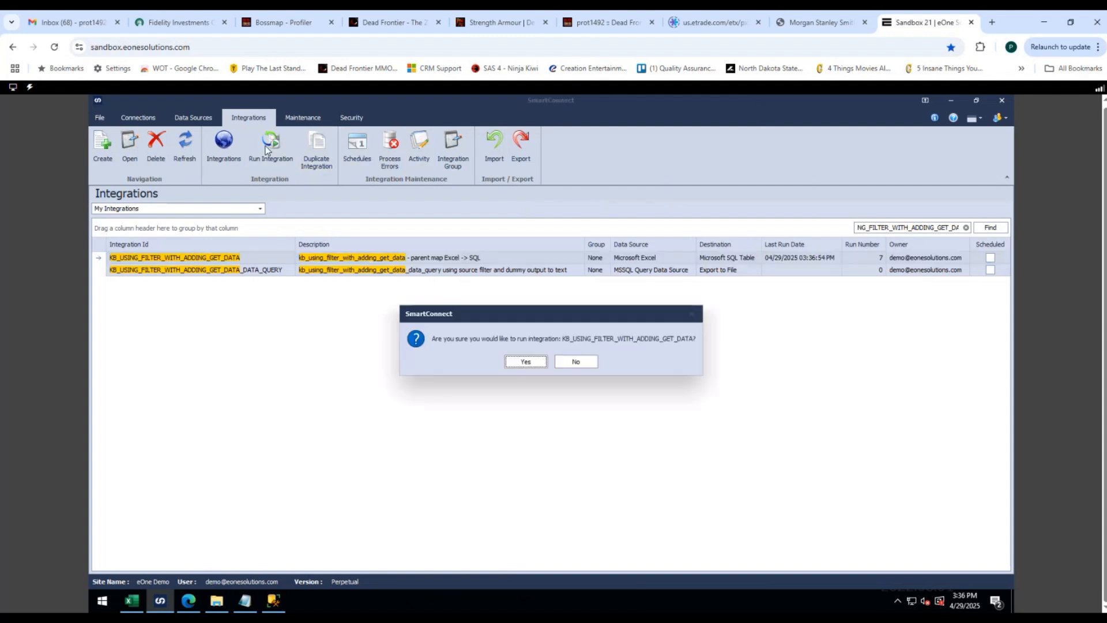
pyautogui.click(523, 362)
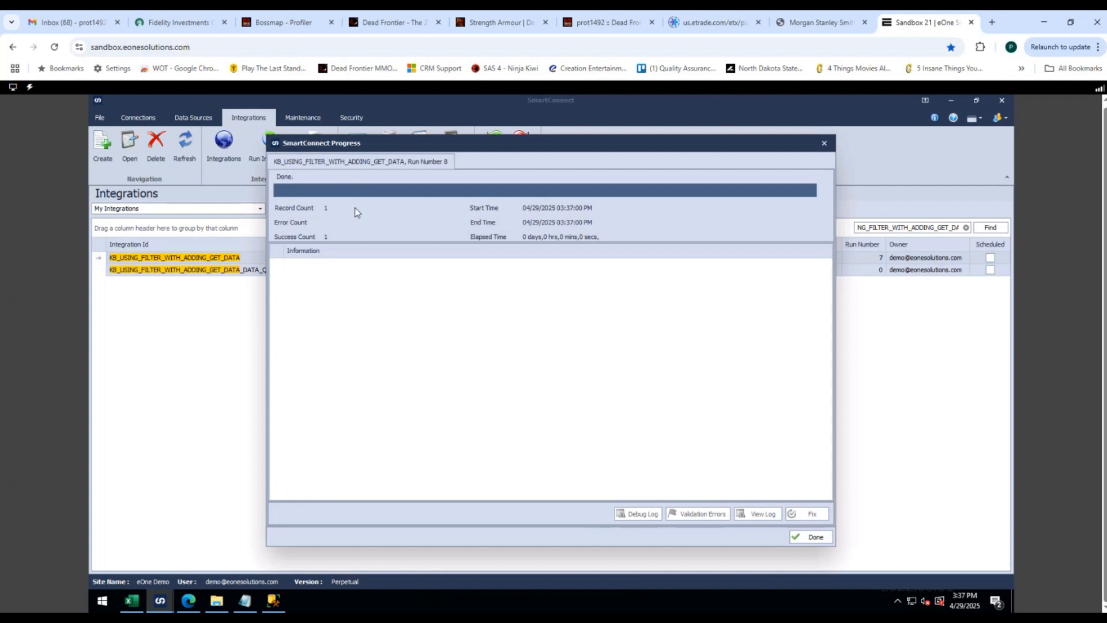
pyautogui.click(815, 537)
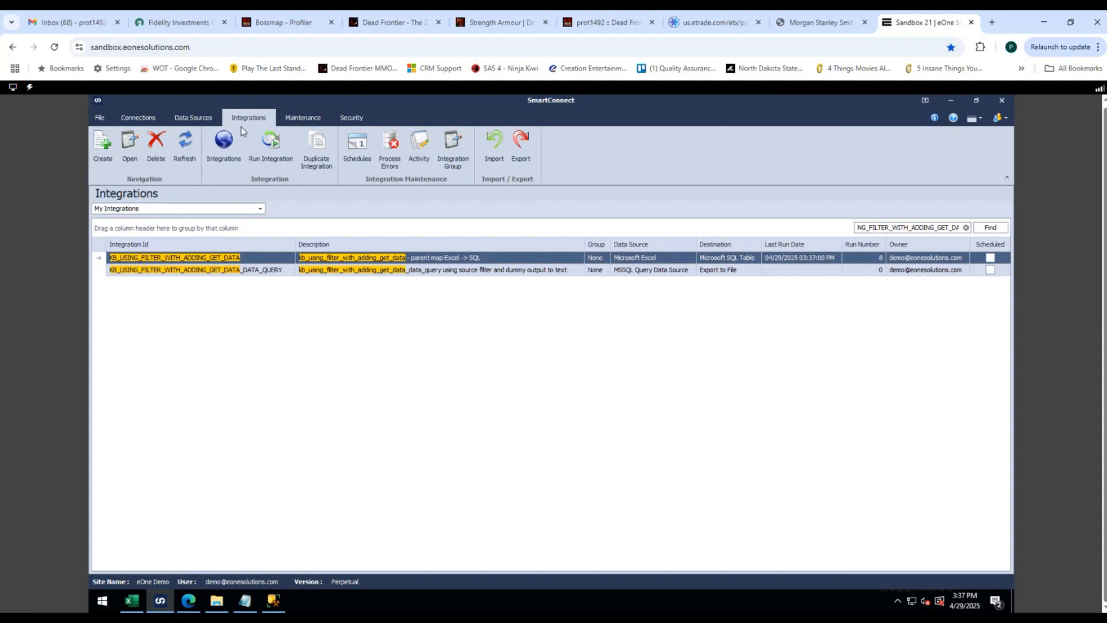
# Open the MSSQL data source kb_using_filter_with_adding_get_data_data_query and inspect its SQL query
pyautogui.click(195, 120)
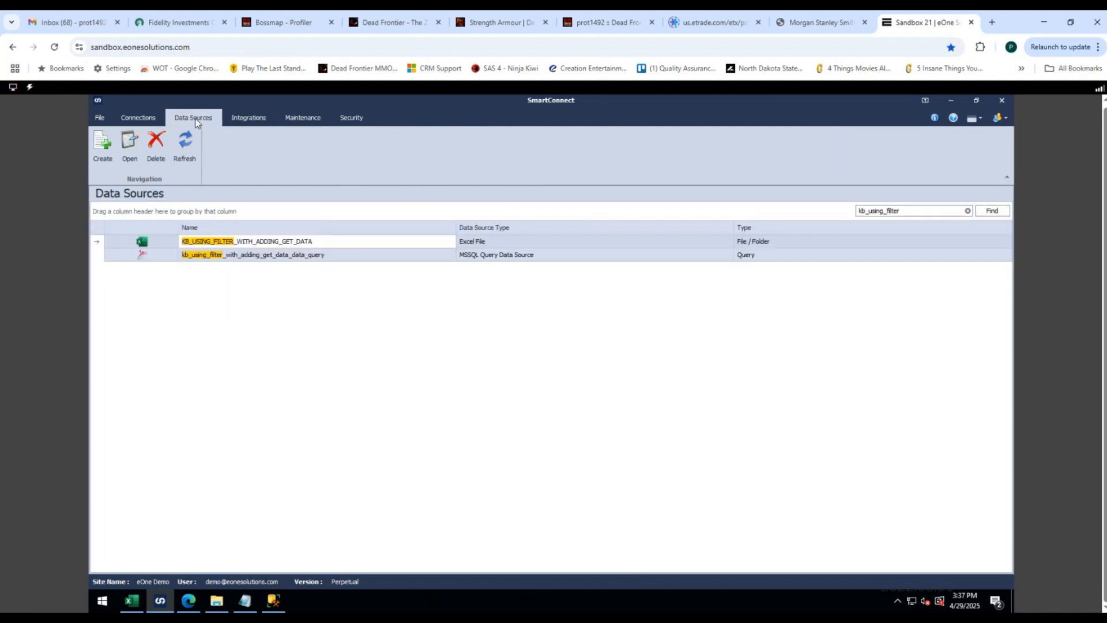
pyautogui.click(252, 260)
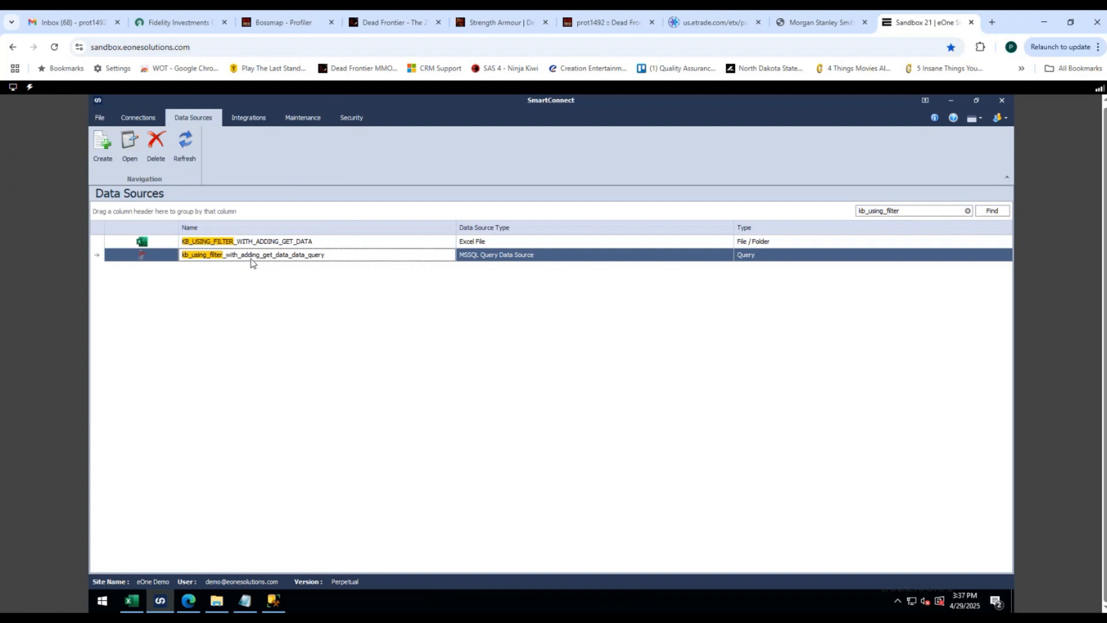
pyautogui.doubleClick(252, 260)
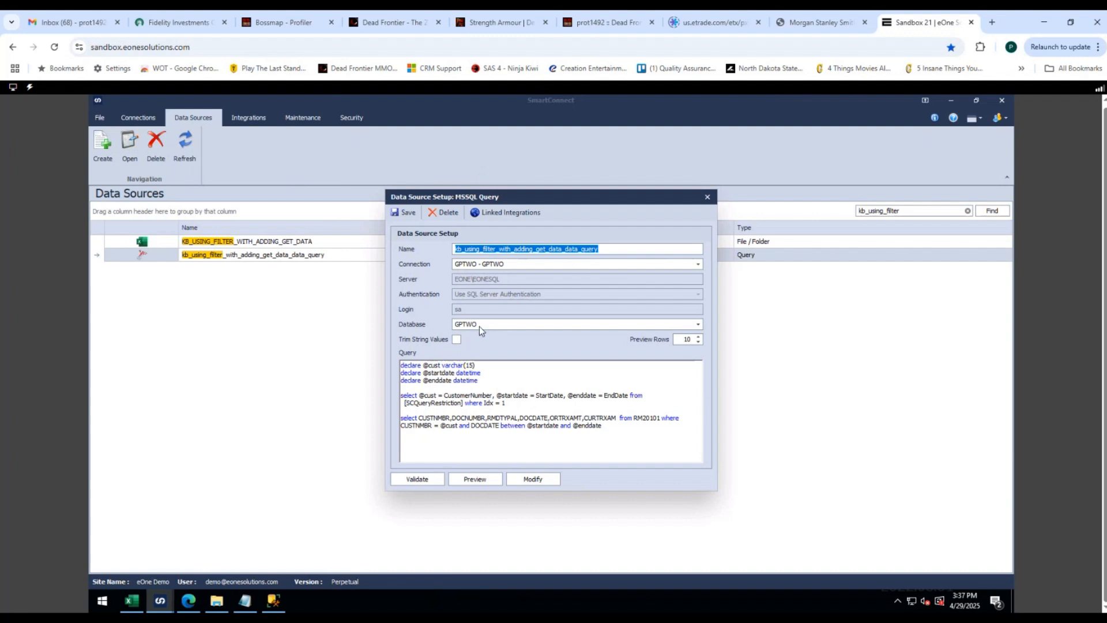
pyautogui.click(492, 385)
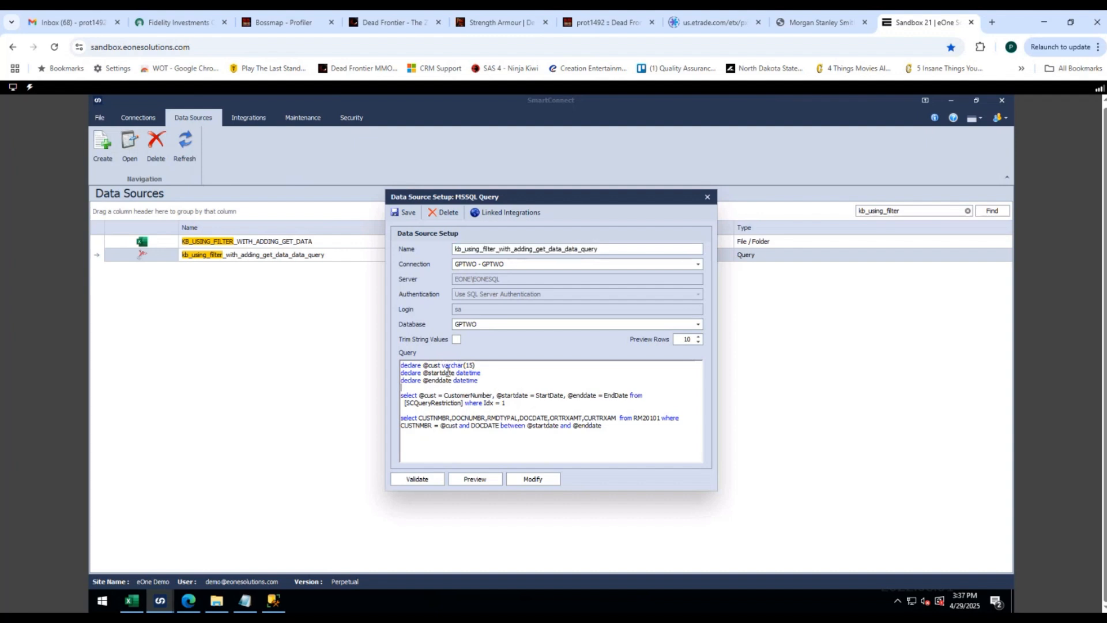
# Examine the query's variable declarations, the SCQueryRestriction select that fills them, and the RM20101 select filtered by customer and date range
pyautogui.moveTo(492, 380); pyautogui.dragTo(382, 358)
pyautogui.click(497, 381)
pyautogui.moveTo(507, 403); pyautogui.dragTo(391, 395)
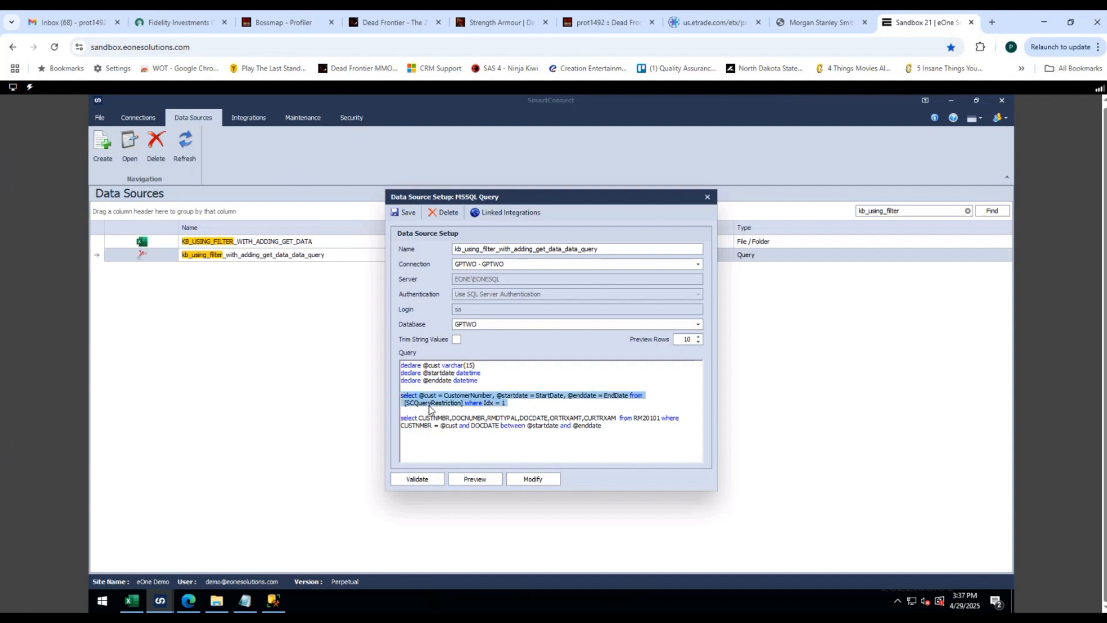
pyautogui.click(484, 403)
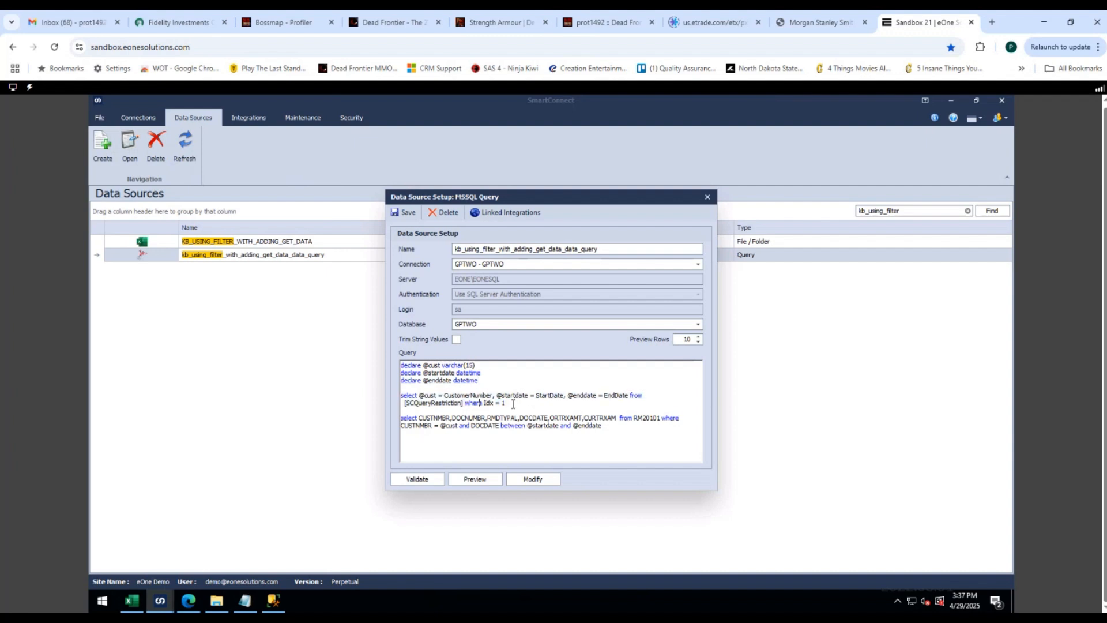
pyautogui.moveTo(513, 404); pyautogui.dragTo(399, 396)
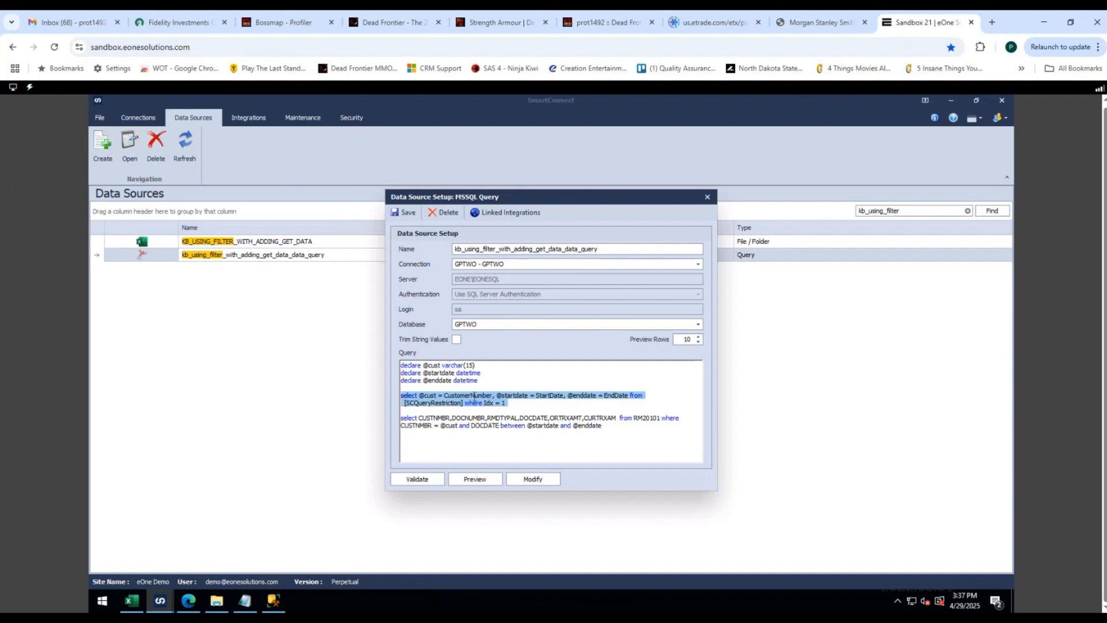
pyautogui.click(448, 395)
pyautogui.moveTo(528, 404); pyautogui.dragTo(392, 397)
pyautogui.click(423, 406)
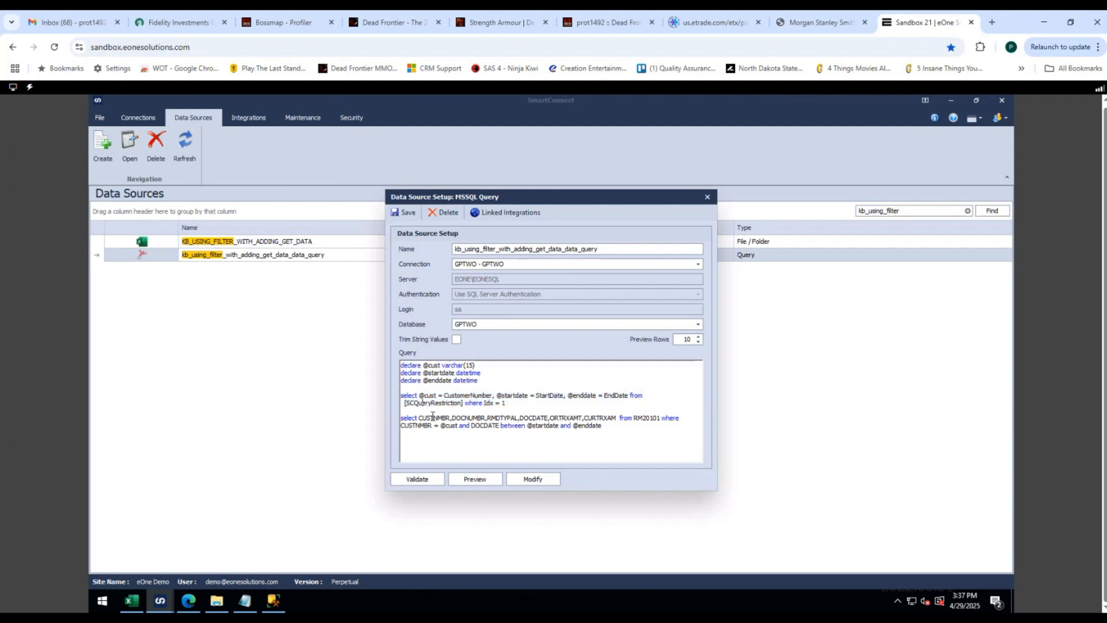
pyautogui.moveTo(605, 427); pyautogui.dragTo(411, 420)
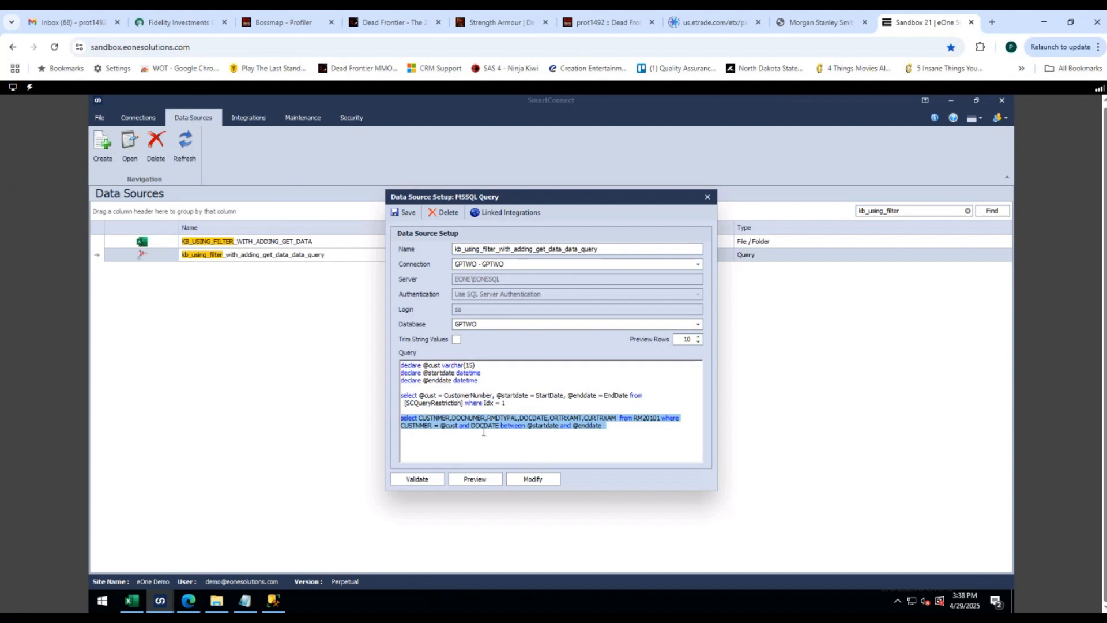
pyautogui.click(474, 447)
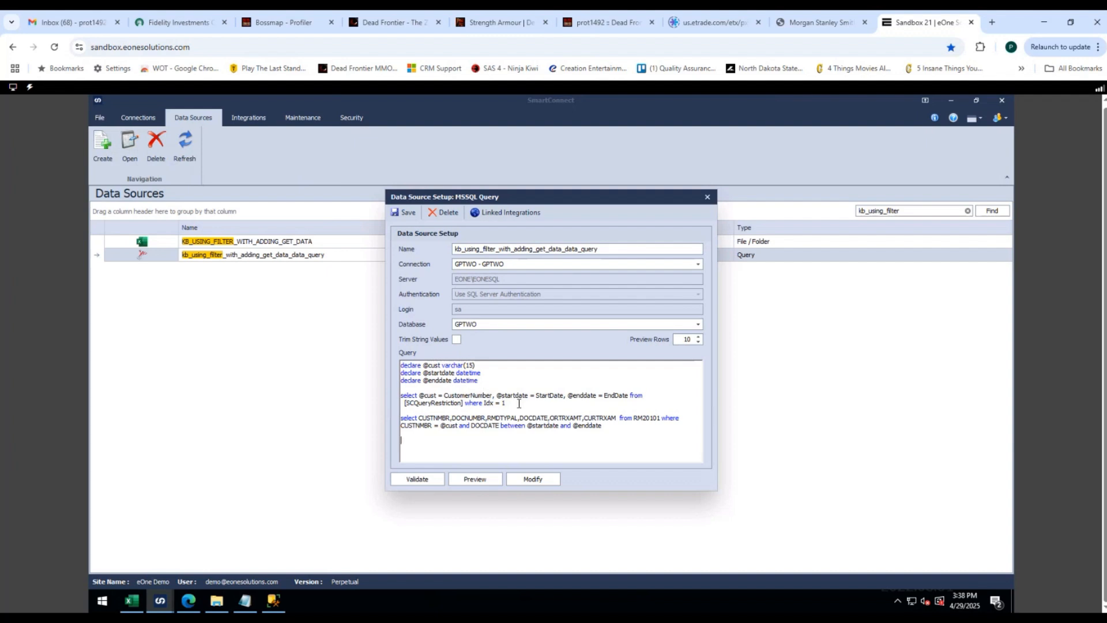
# Preview the data returned by the MSSQL query and save the data source
pyautogui.click(475, 479)
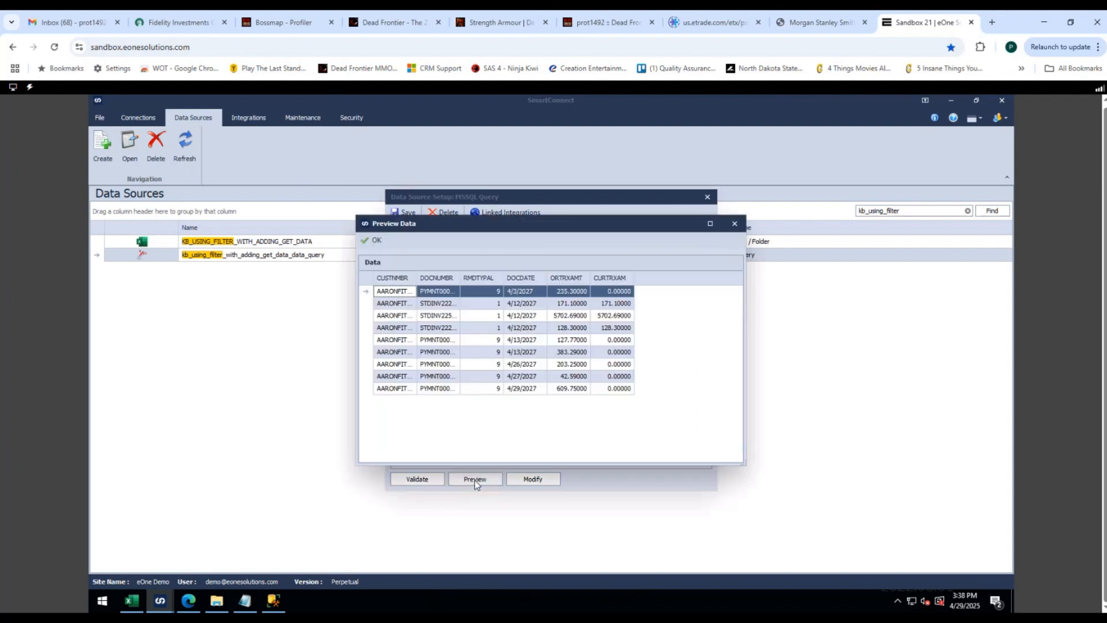
pyautogui.moveTo(487, 229); pyautogui.dragTo(610, 226)
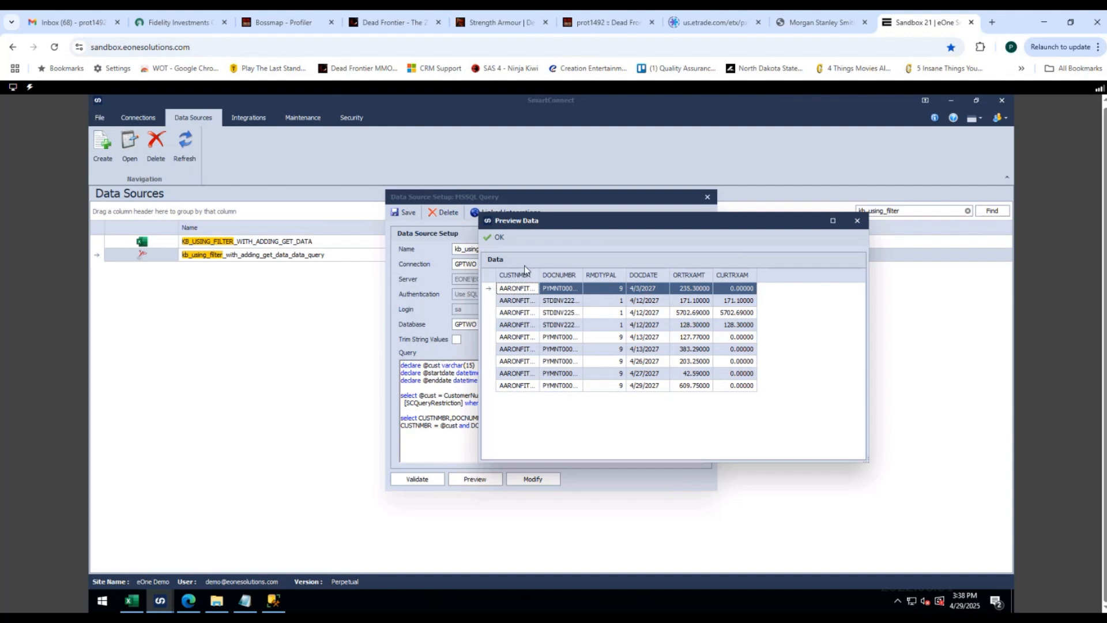
pyautogui.click(498, 238)
pyautogui.click(407, 213)
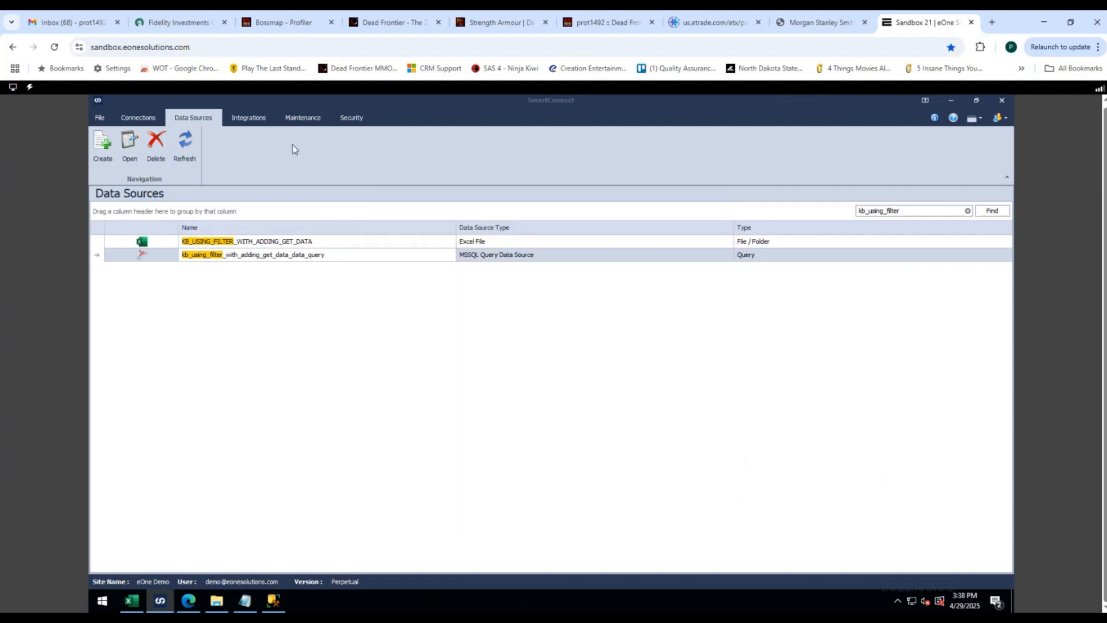
# Open the KB_USING_FILTER_WITH_ADDING_GET_DATA_DATA_QUERY integration and preview its source data
pyautogui.click(248, 117)
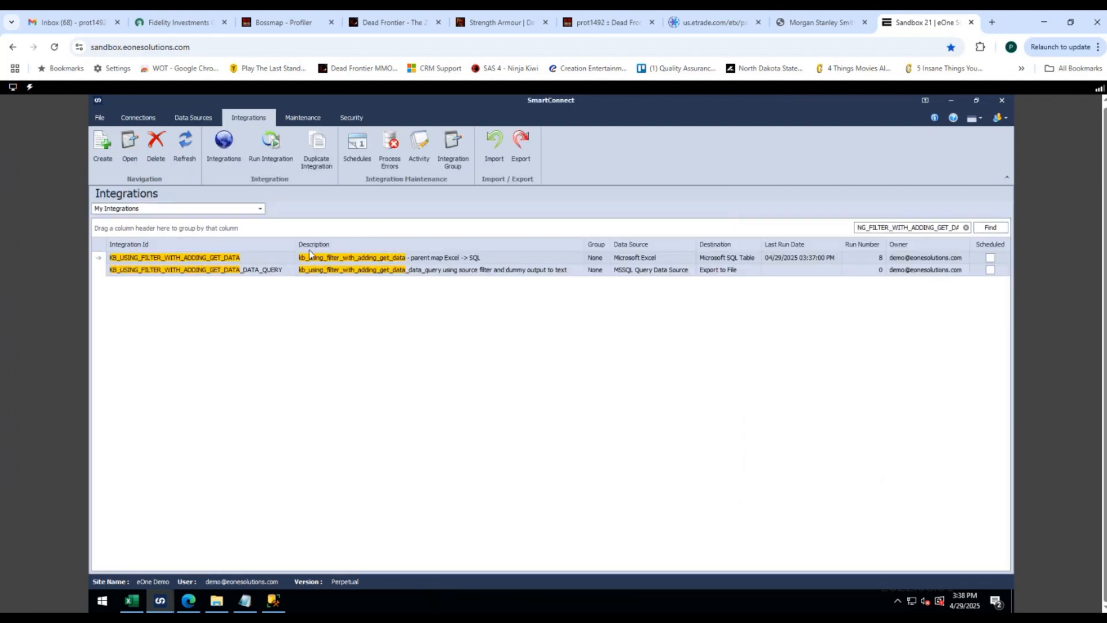
pyautogui.doubleClick(268, 277)
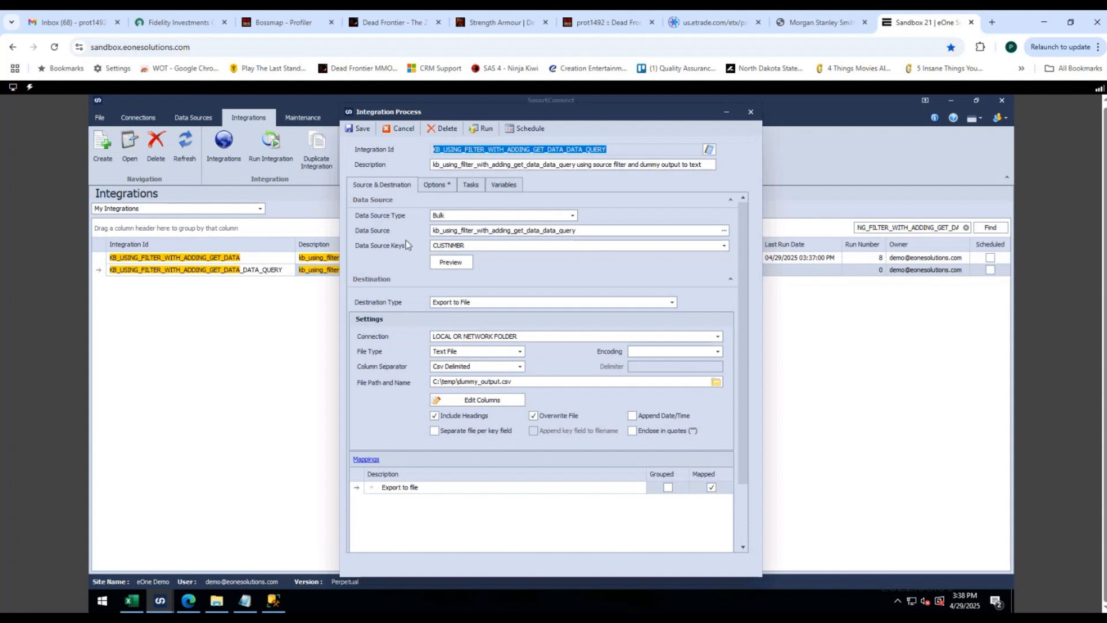
pyautogui.click(459, 261)
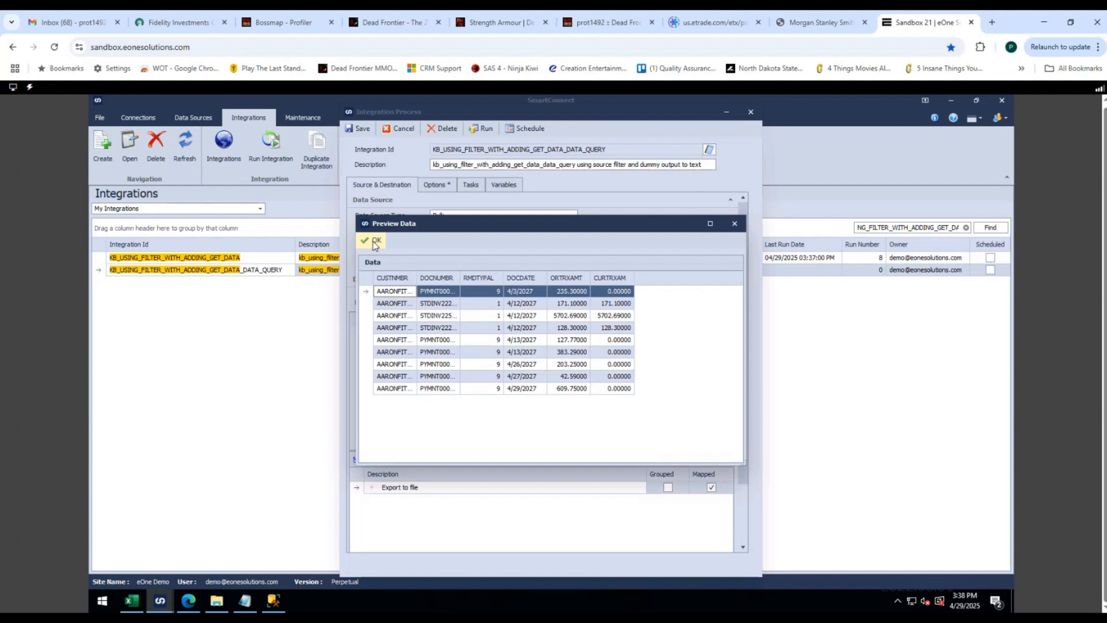
pyautogui.click(375, 242)
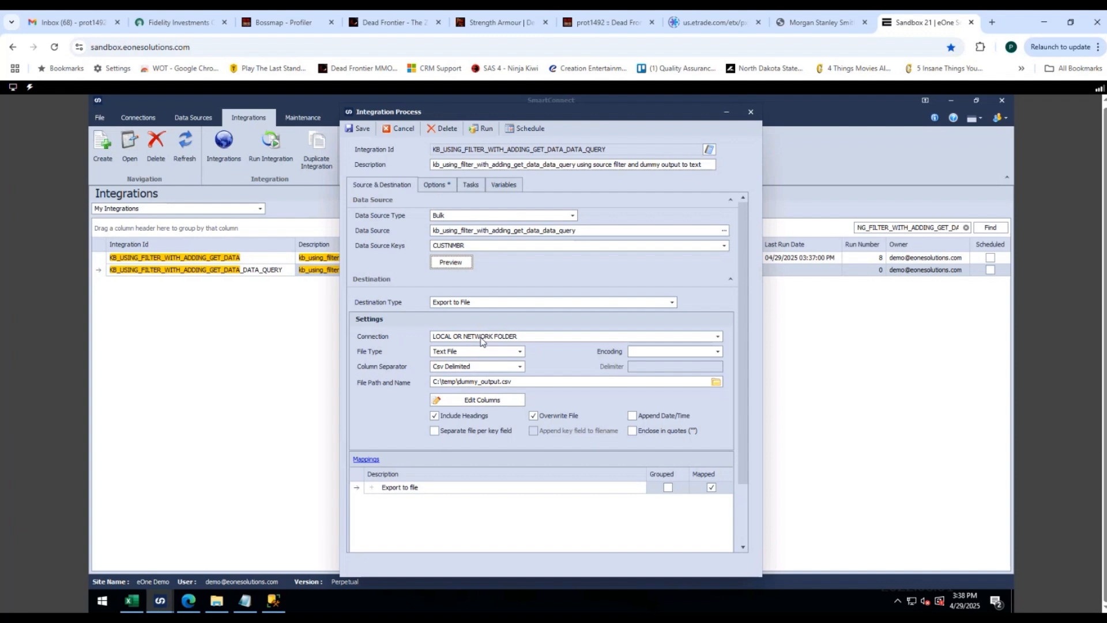
# Check the integration's output file path and review how the source columns map to the export file's columns
pyautogui.click(526, 381)
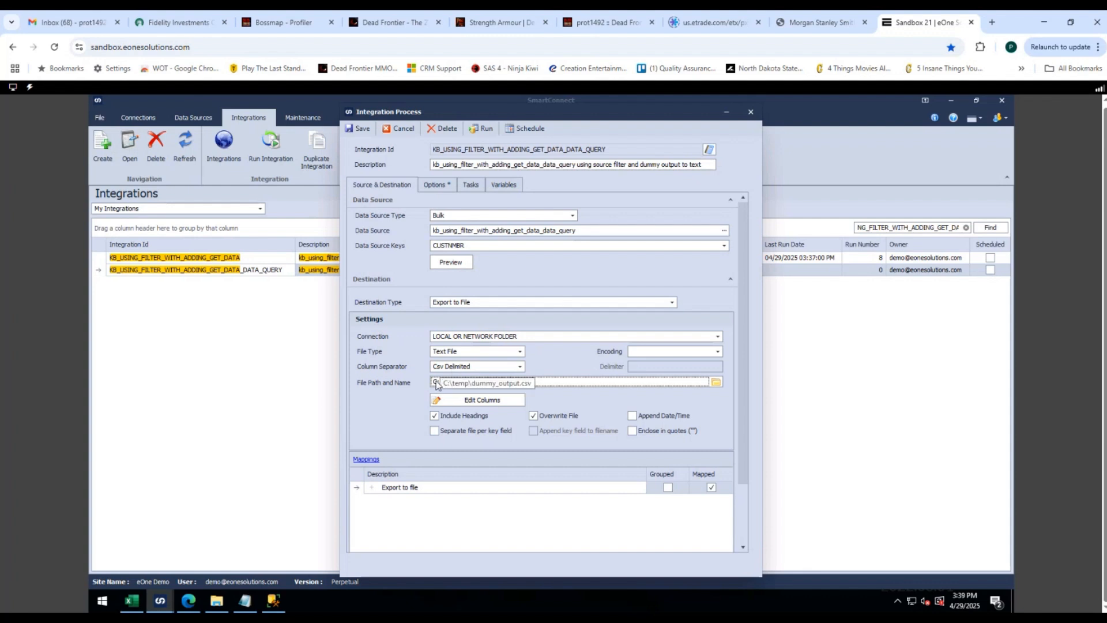
pyautogui.doubleClick(418, 490)
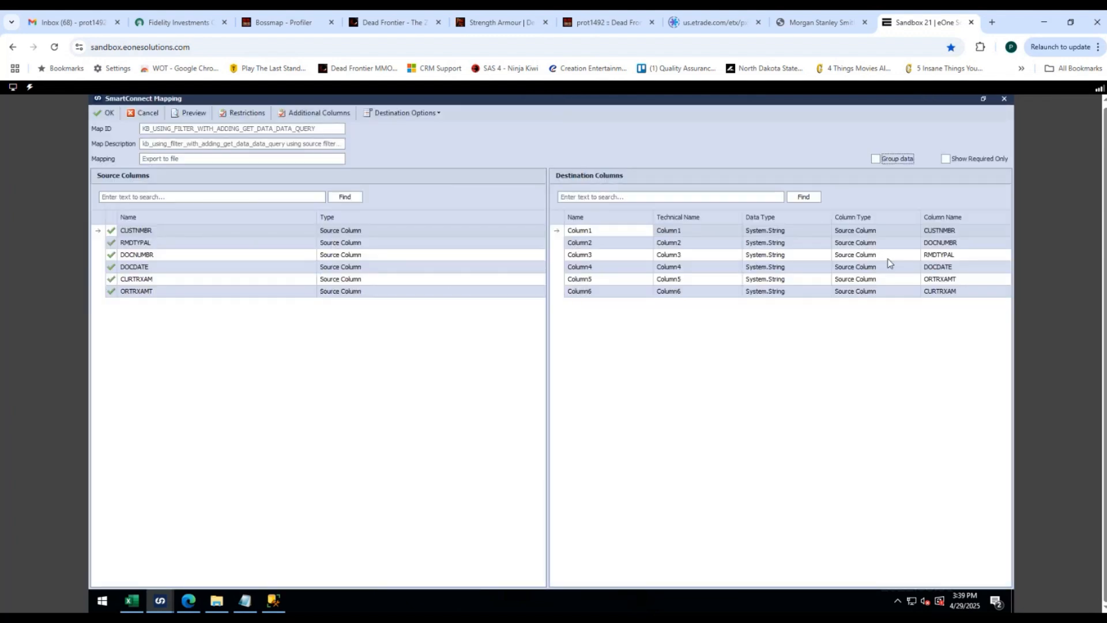
pyautogui.click(109, 113)
# Run the data query integration from its open setup and dismiss the progress report
pyautogui.click(483, 129)
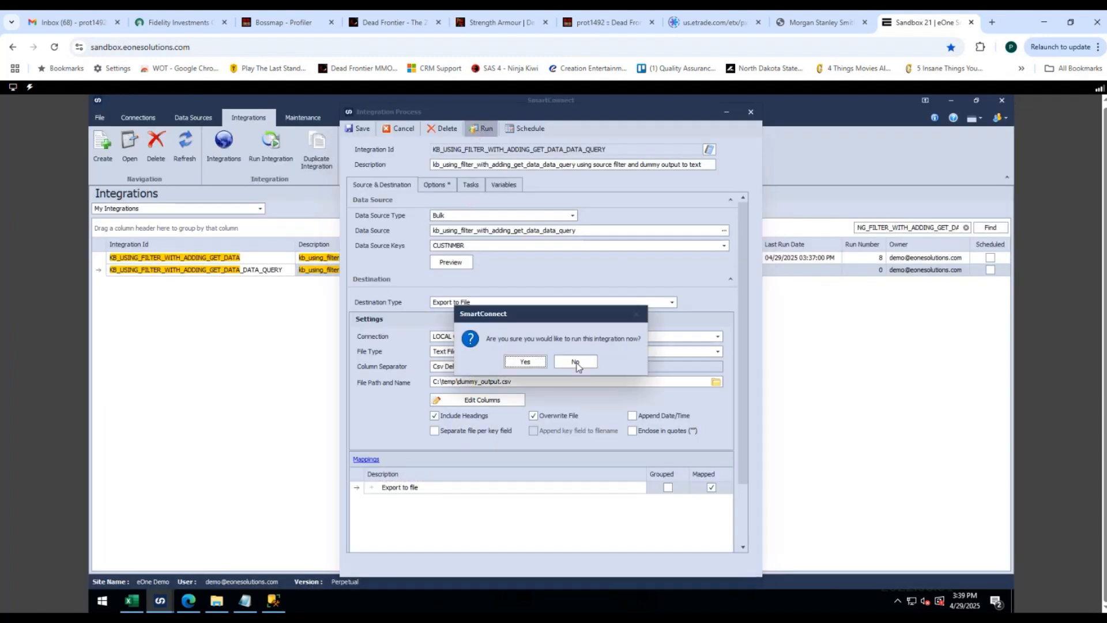
pyautogui.click(527, 362)
pyautogui.click(804, 539)
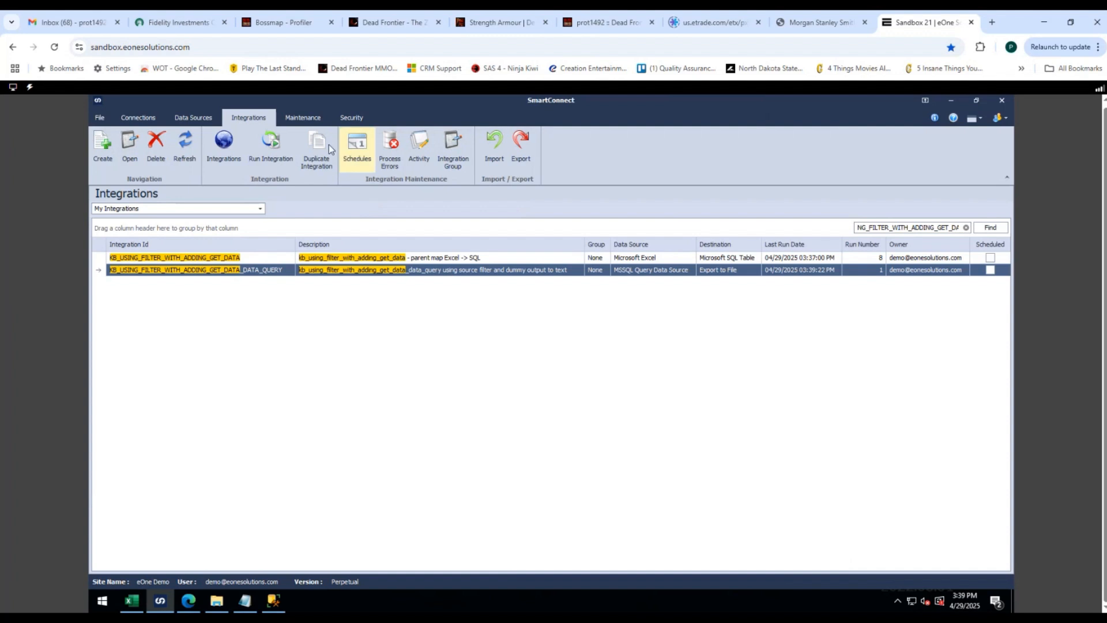
# Run the data query integration again from the integrations list and dismiss the progress report
pyautogui.click(282, 151)
pyautogui.click(531, 359)
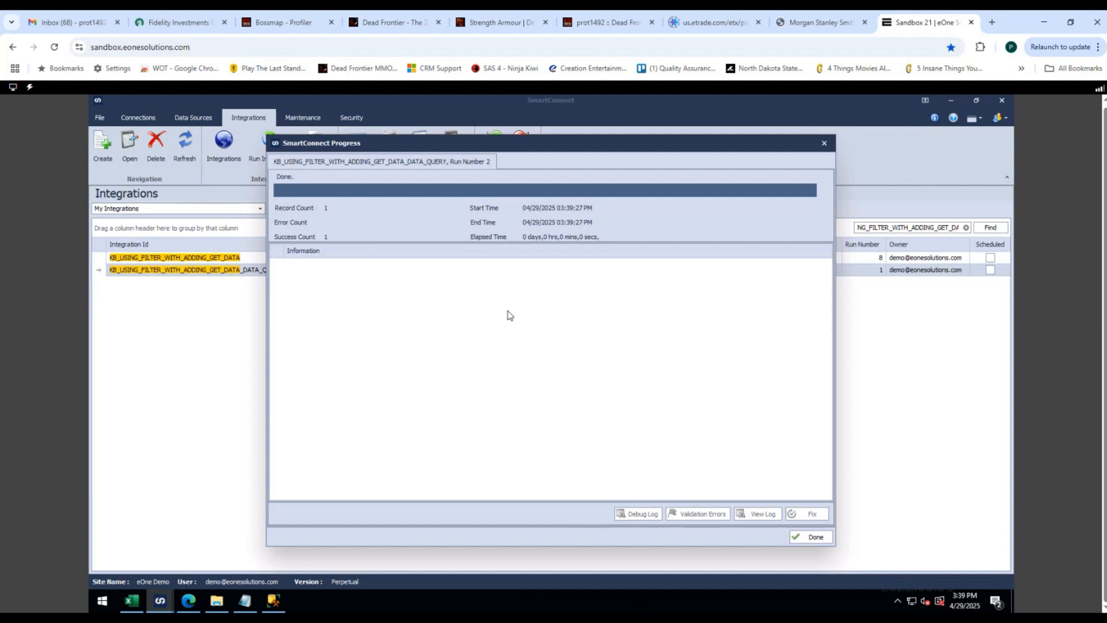
pyautogui.click(794, 538)
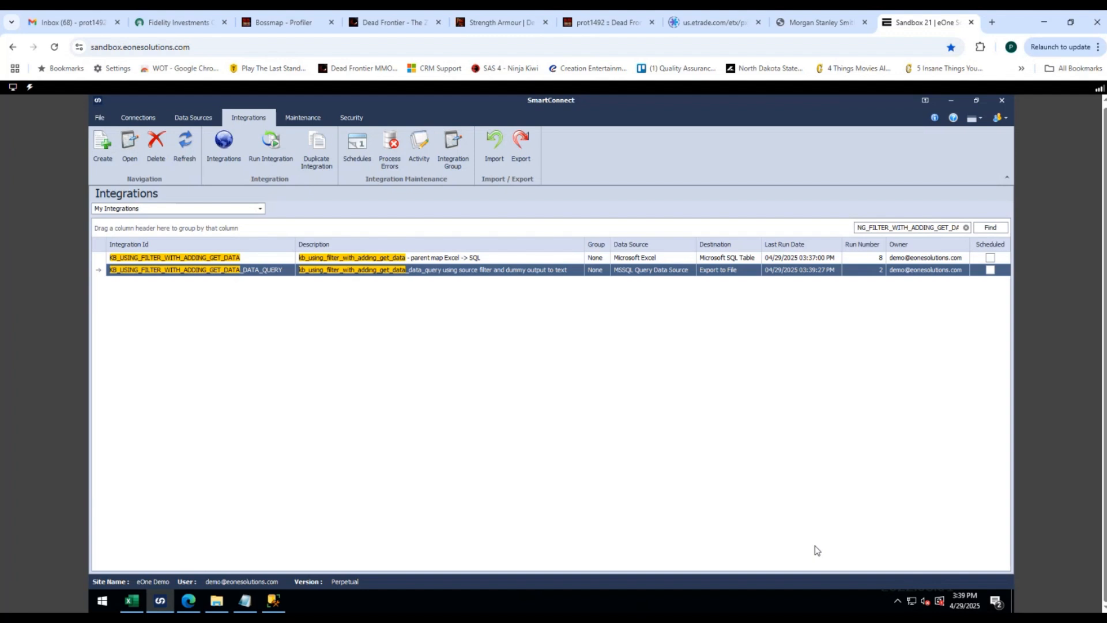
# Switch to the SCQueryRestriction - Copy workbook in Excel and review the customer number, start date and end date in row 2 of Sheet1
pyautogui.click(235, 259)
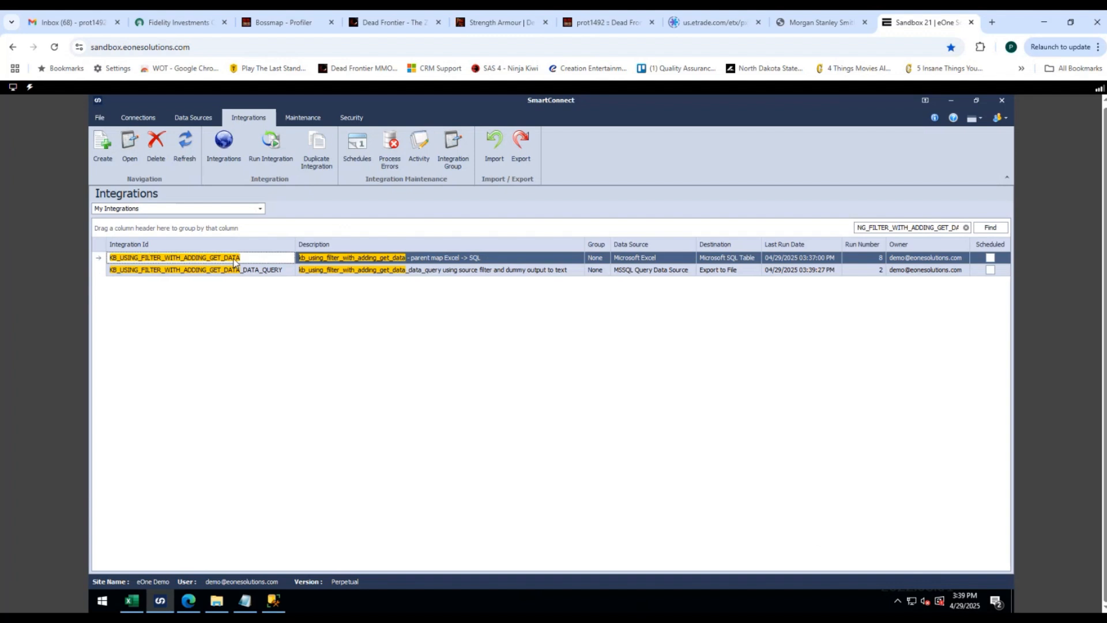
pyautogui.click(236, 272)
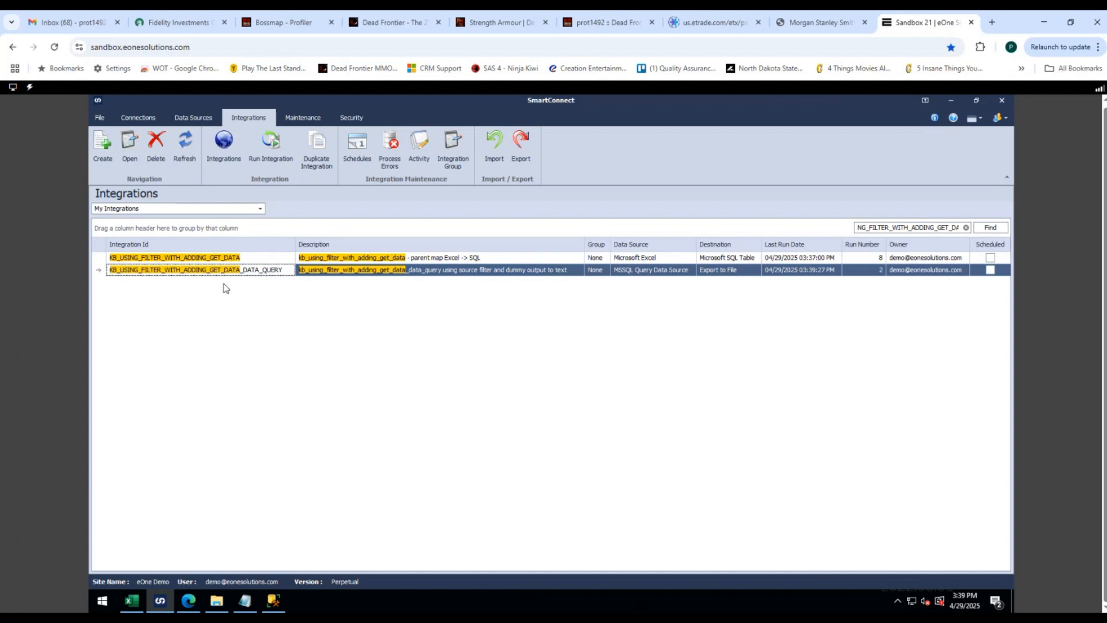
pyautogui.moveTo(139, 605)
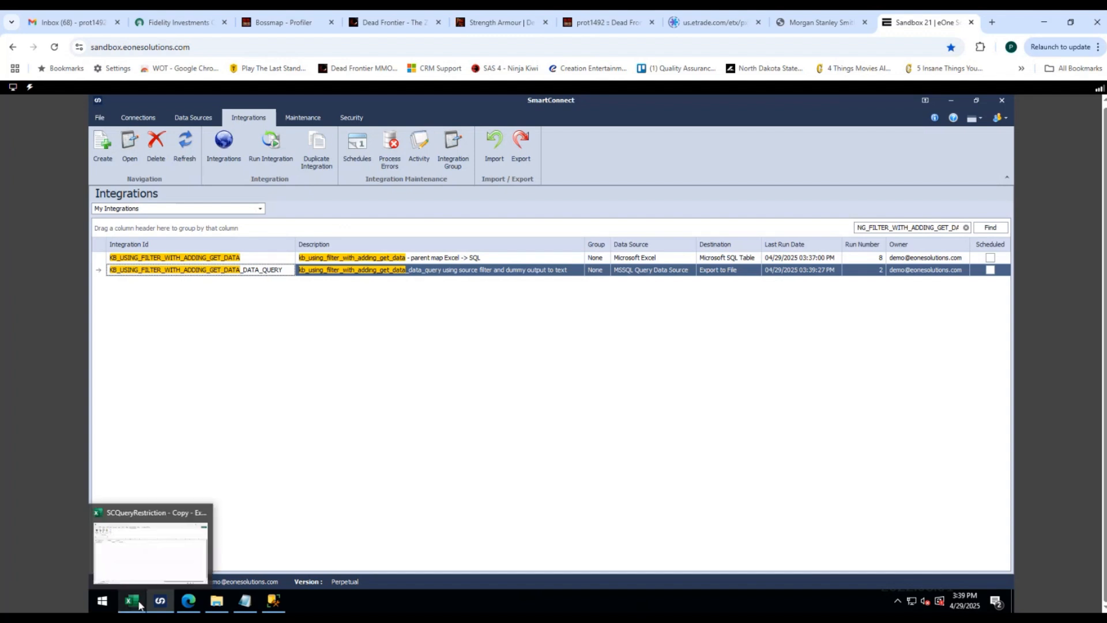
pyautogui.click(148, 558)
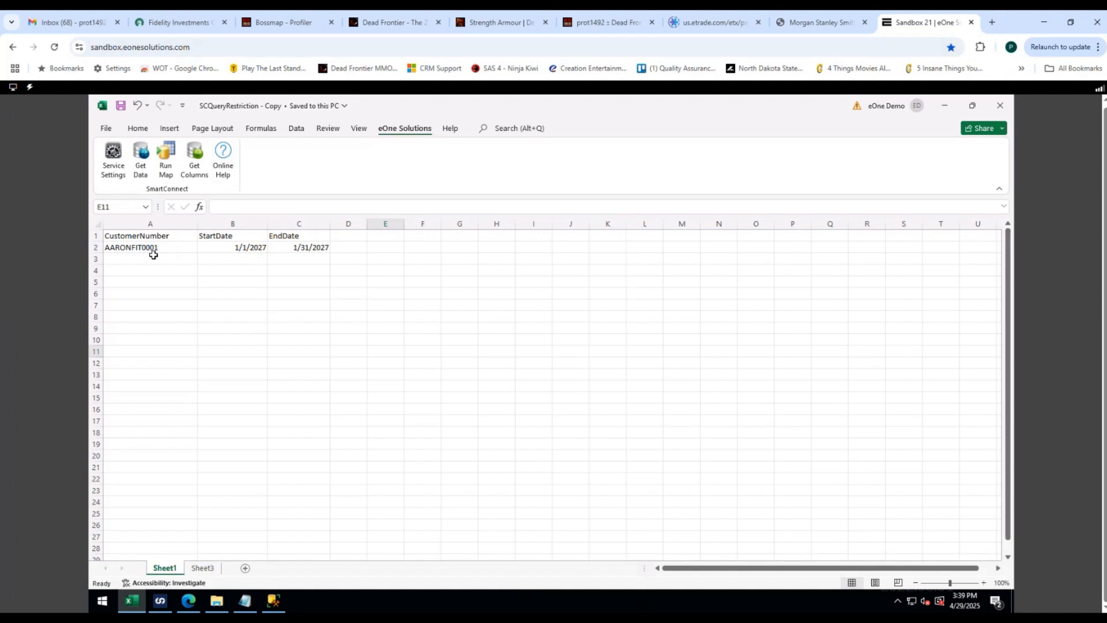
pyautogui.moveTo(154, 249); pyautogui.dragTo(296, 246)
pyautogui.click(208, 262)
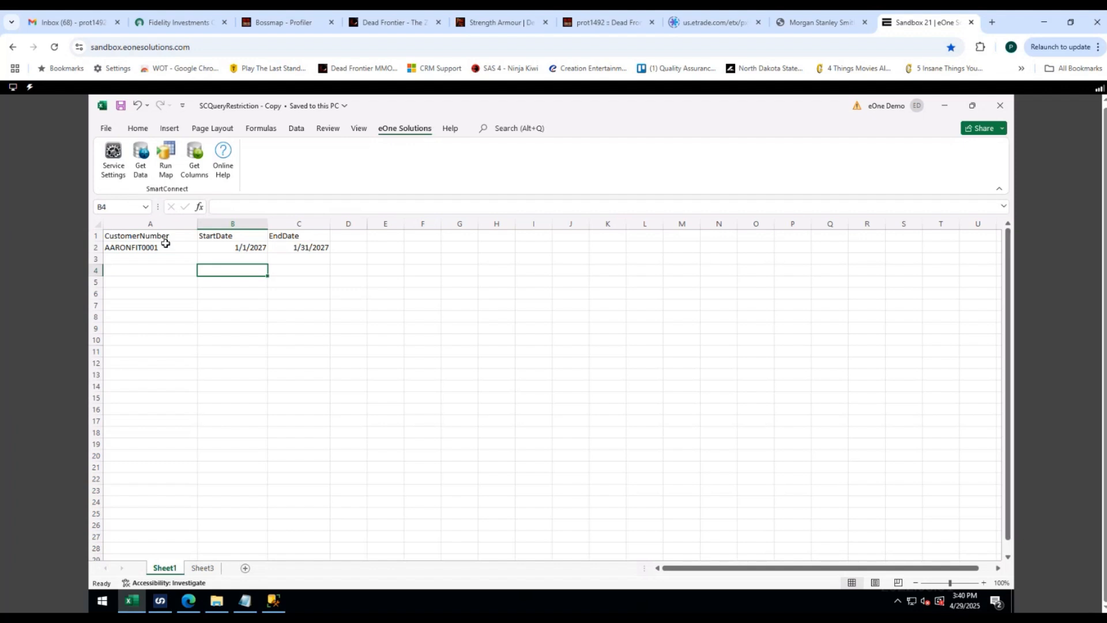
pyautogui.click(154, 247)
pyautogui.moveTo(245, 247); pyautogui.dragTo(306, 248)
pyautogui.click(259, 248)
pyautogui.keyDown('shift'); pyautogui.click(306, 249); pyautogui.keyUp('shift')
pyautogui.click(279, 269)
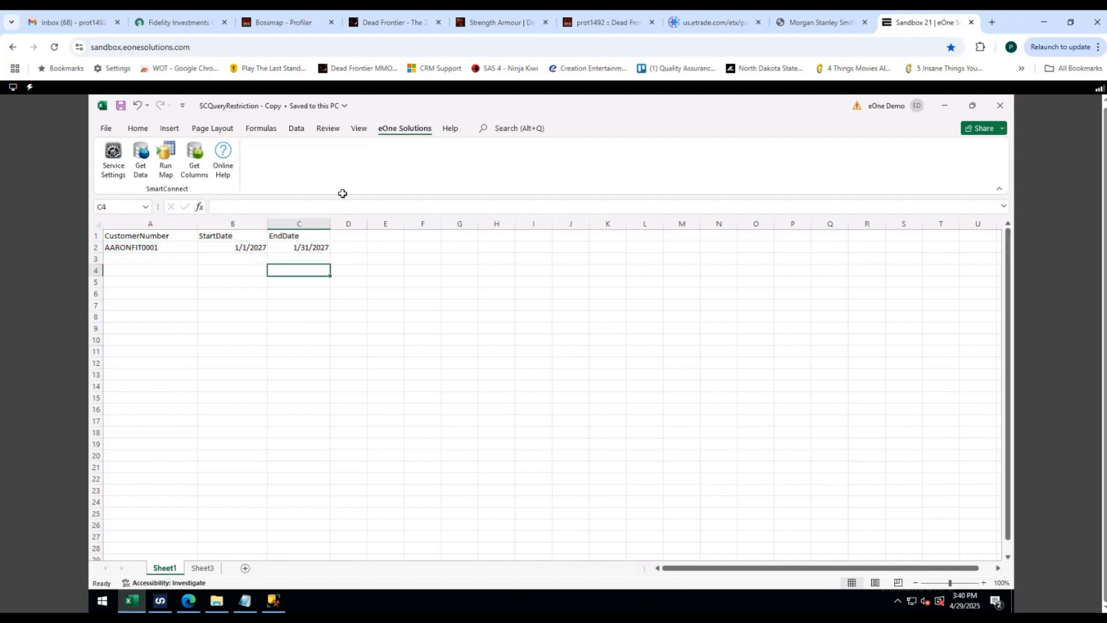
# Review the SmartConnect add-in's service settings for both maps, then run the parent map on Sheet1 and dismiss the processing message
pyautogui.click(121, 164)
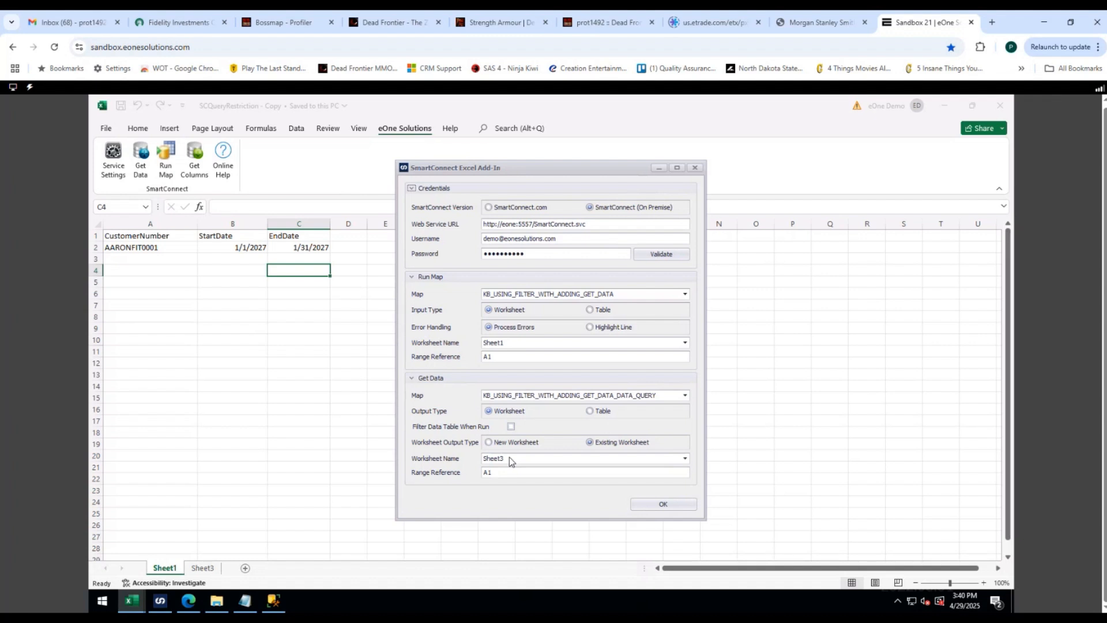
pyautogui.click(650, 511)
pyautogui.click(166, 157)
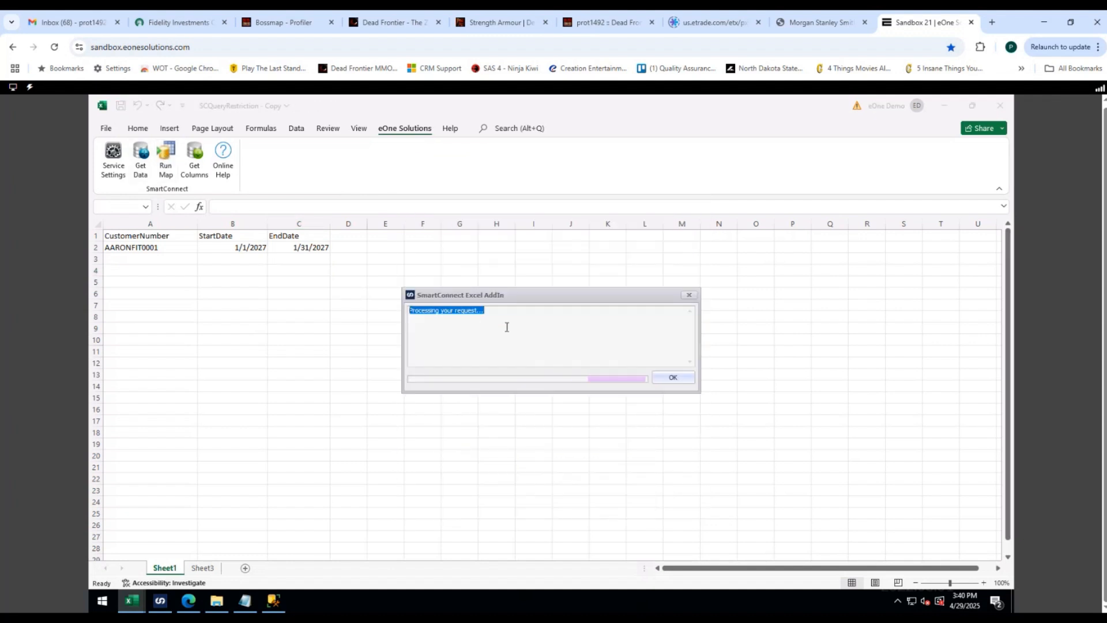
pyautogui.click(673, 378)
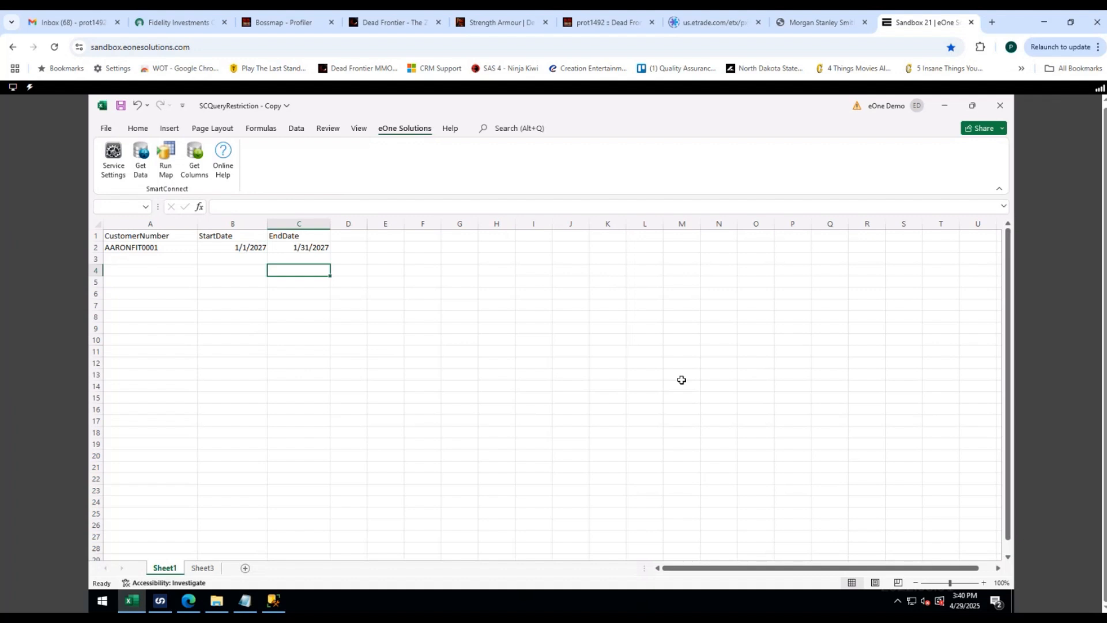
# Get the filtered query data into the workbook with the SmartConnect add-in and open Sheet3
pyautogui.click(142, 159)
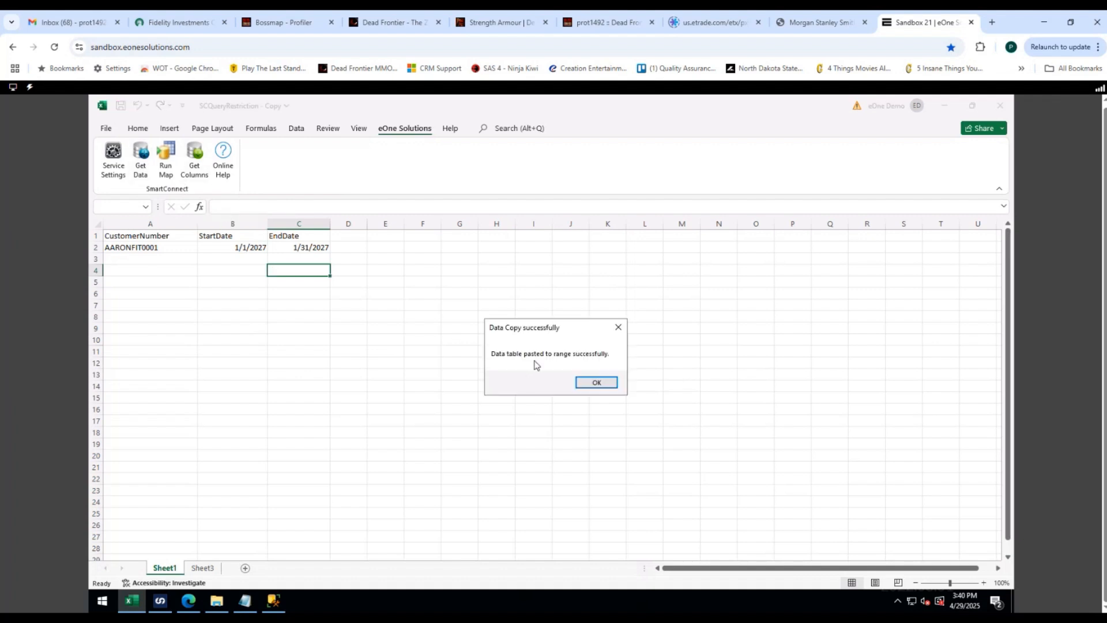
pyautogui.click(599, 385)
pyautogui.click(202, 567)
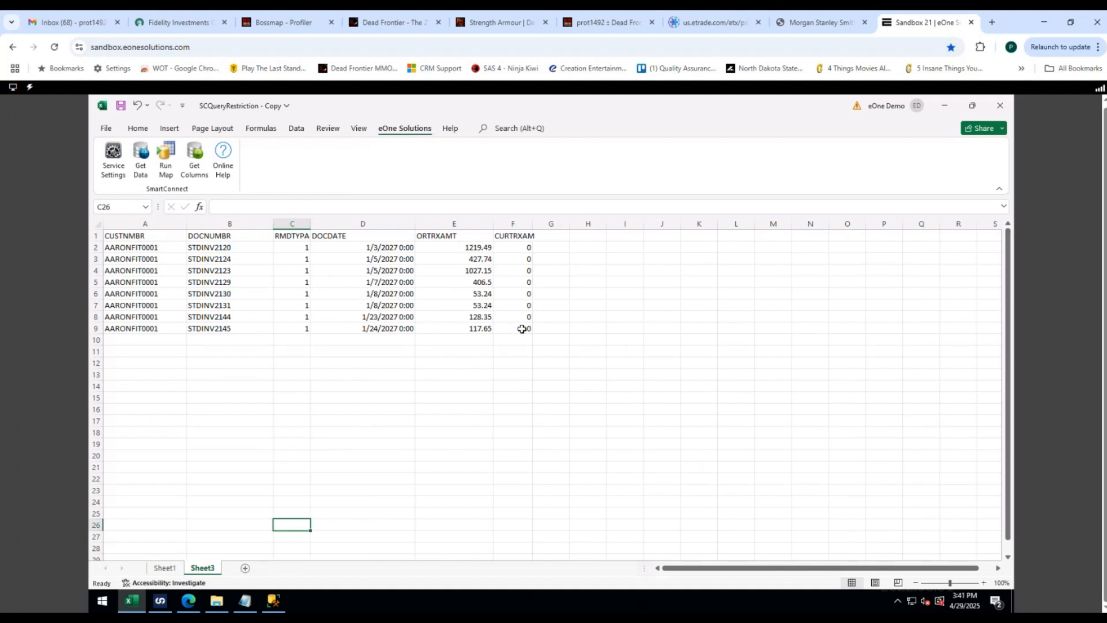
# Check that the DOCDATE values of the returned records on Sheet3 match the restriction's date range
pyautogui.click(390, 247)
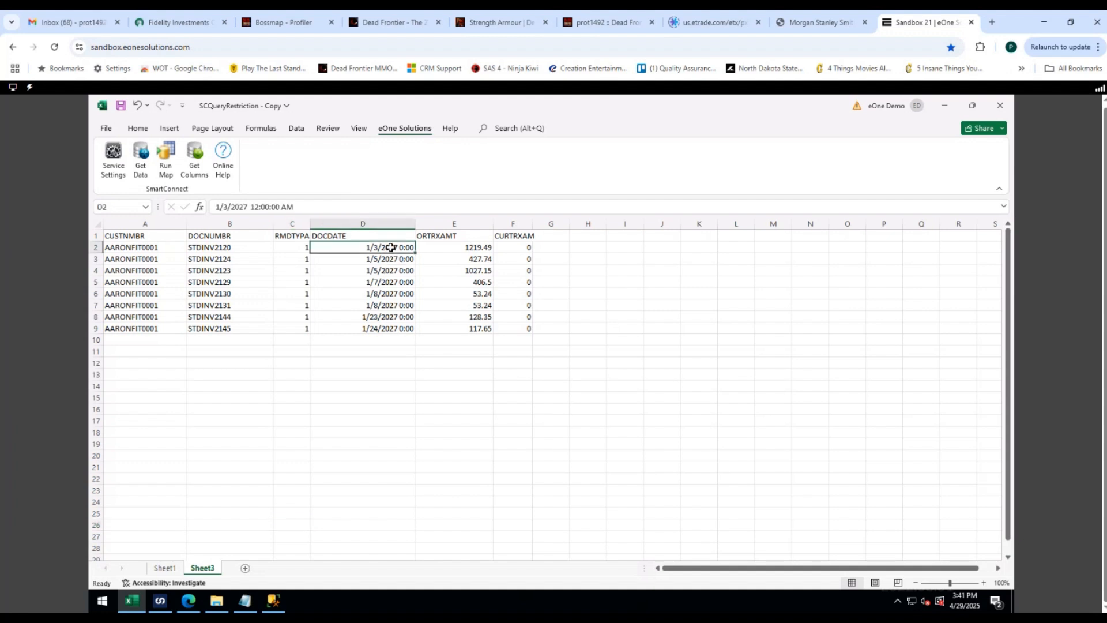
pyautogui.moveTo(391, 247); pyautogui.dragTo(382, 327)
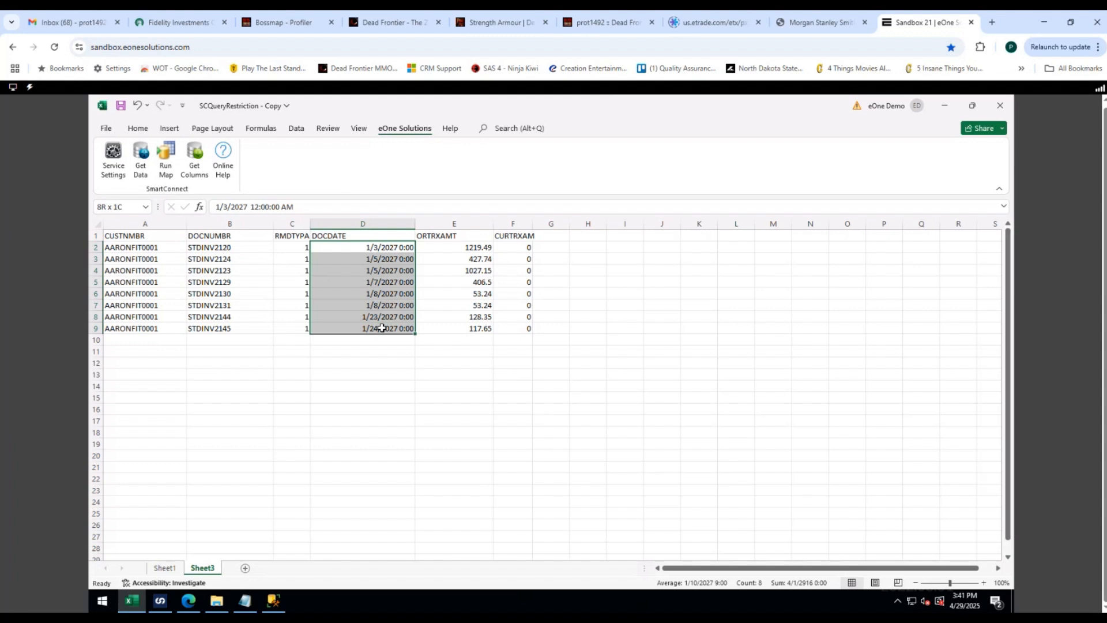
pyautogui.click(364, 329)
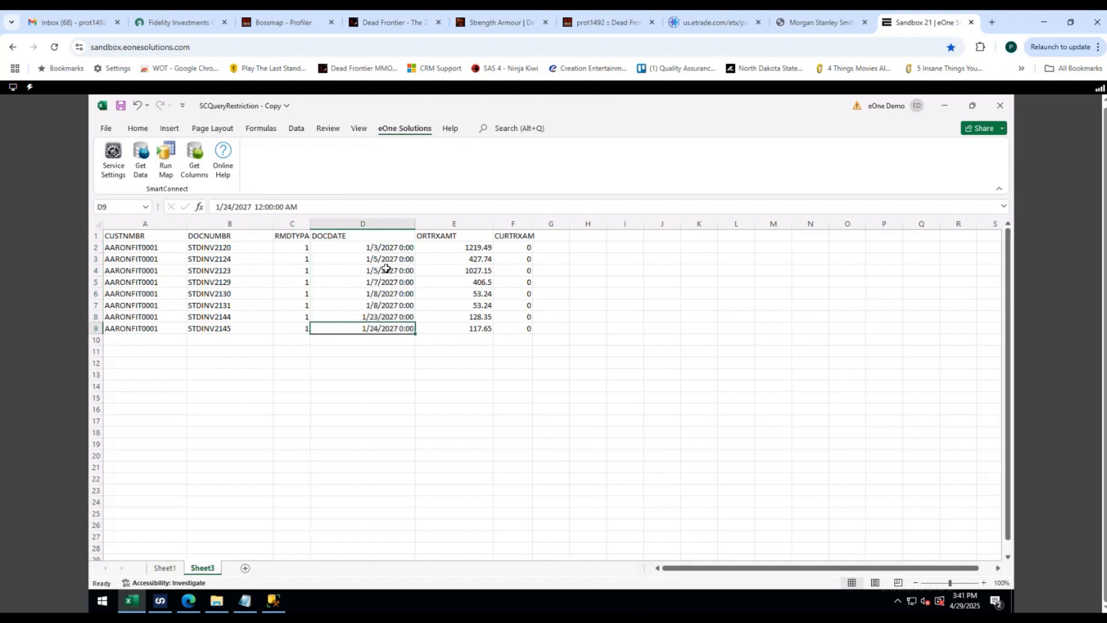
pyautogui.moveTo(384, 250); pyautogui.dragTo(374, 338)
pyautogui.click(374, 372)
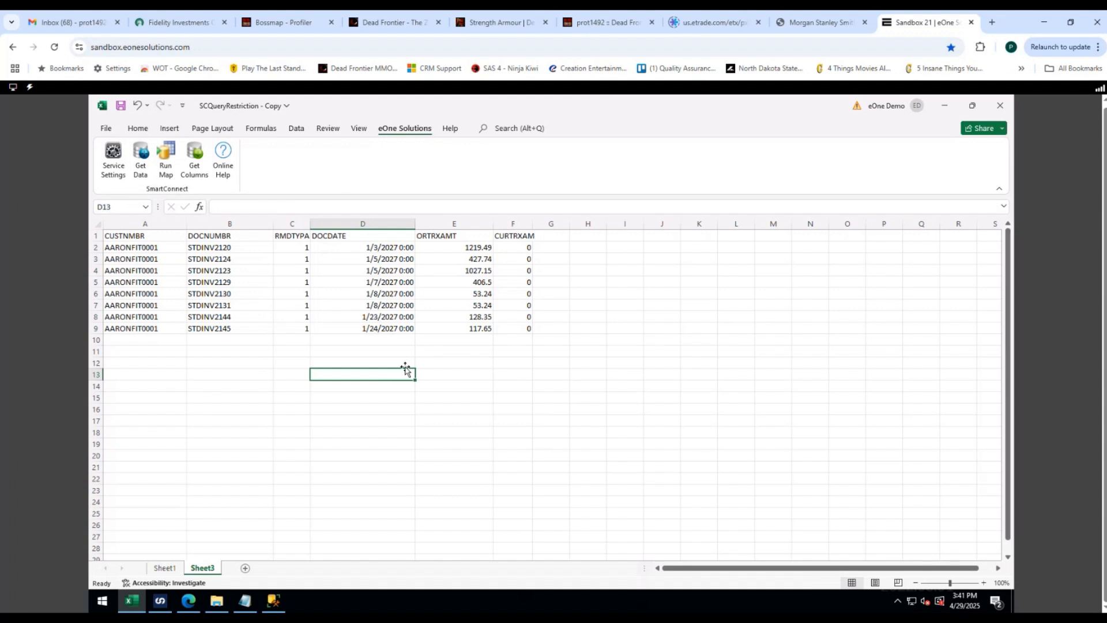
pyautogui.click(270, 342)
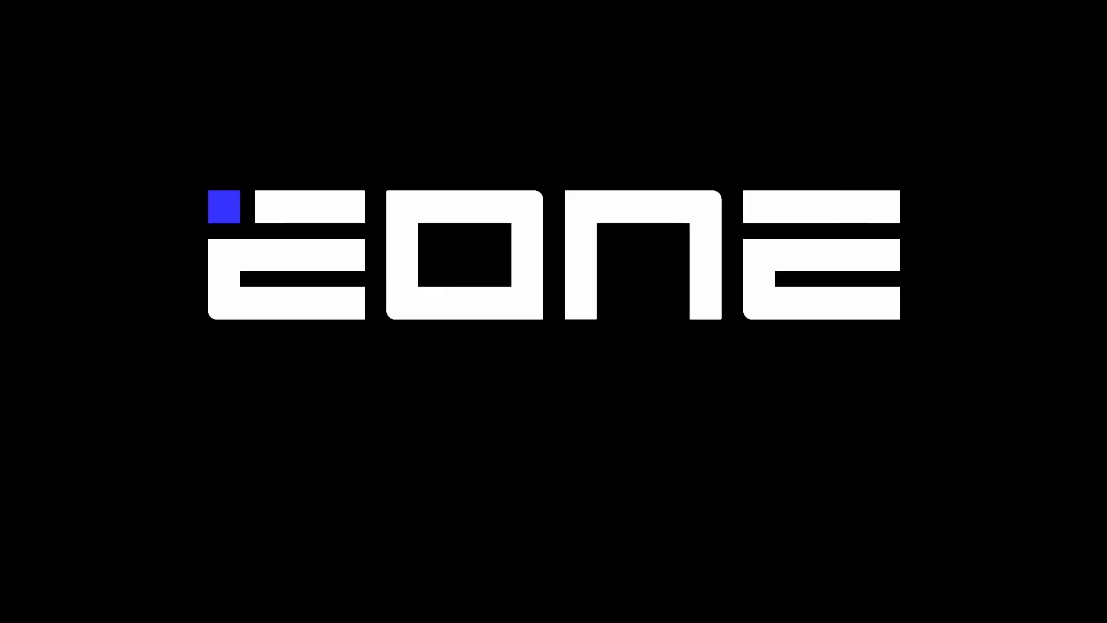